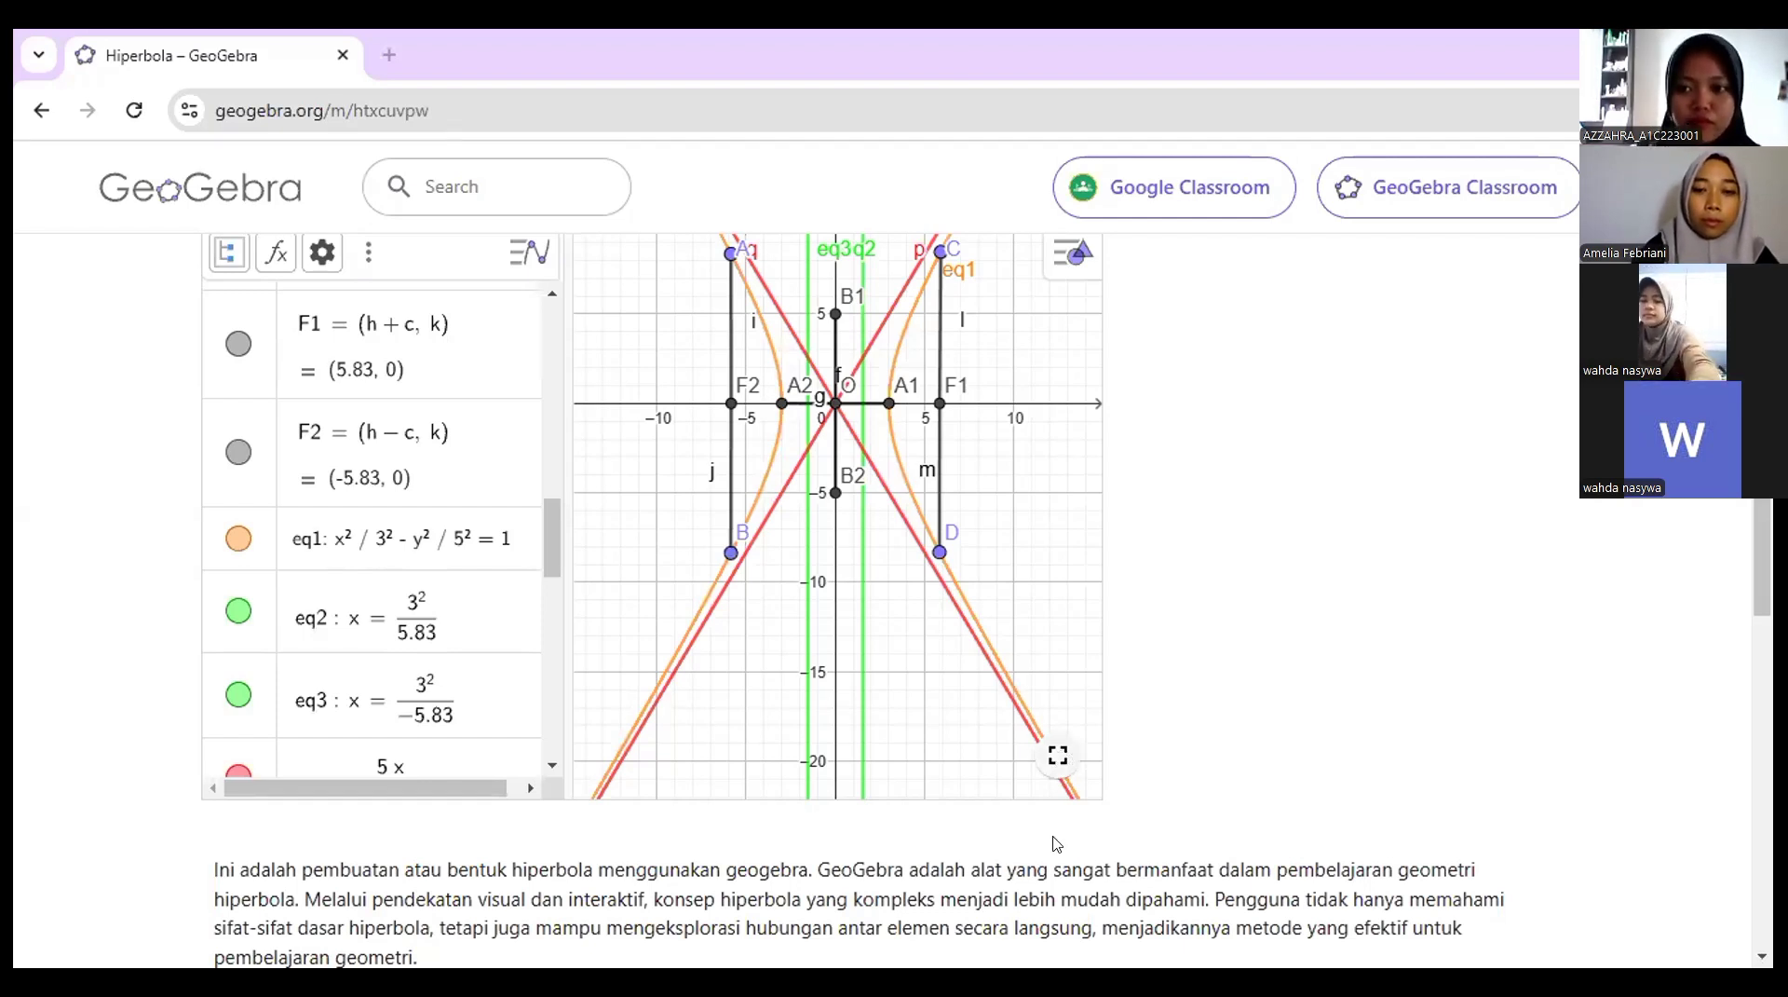
Show the hyperbola applet in full screen and examine the definitions of centre O, slider a and vertices A1 and A2
{"action": "left_click", "coordinate": [1058, 756]}
{"action": "scroll", "coordinate": [751, 251], "scroll_direction": "up", "scroll_amount": 10}
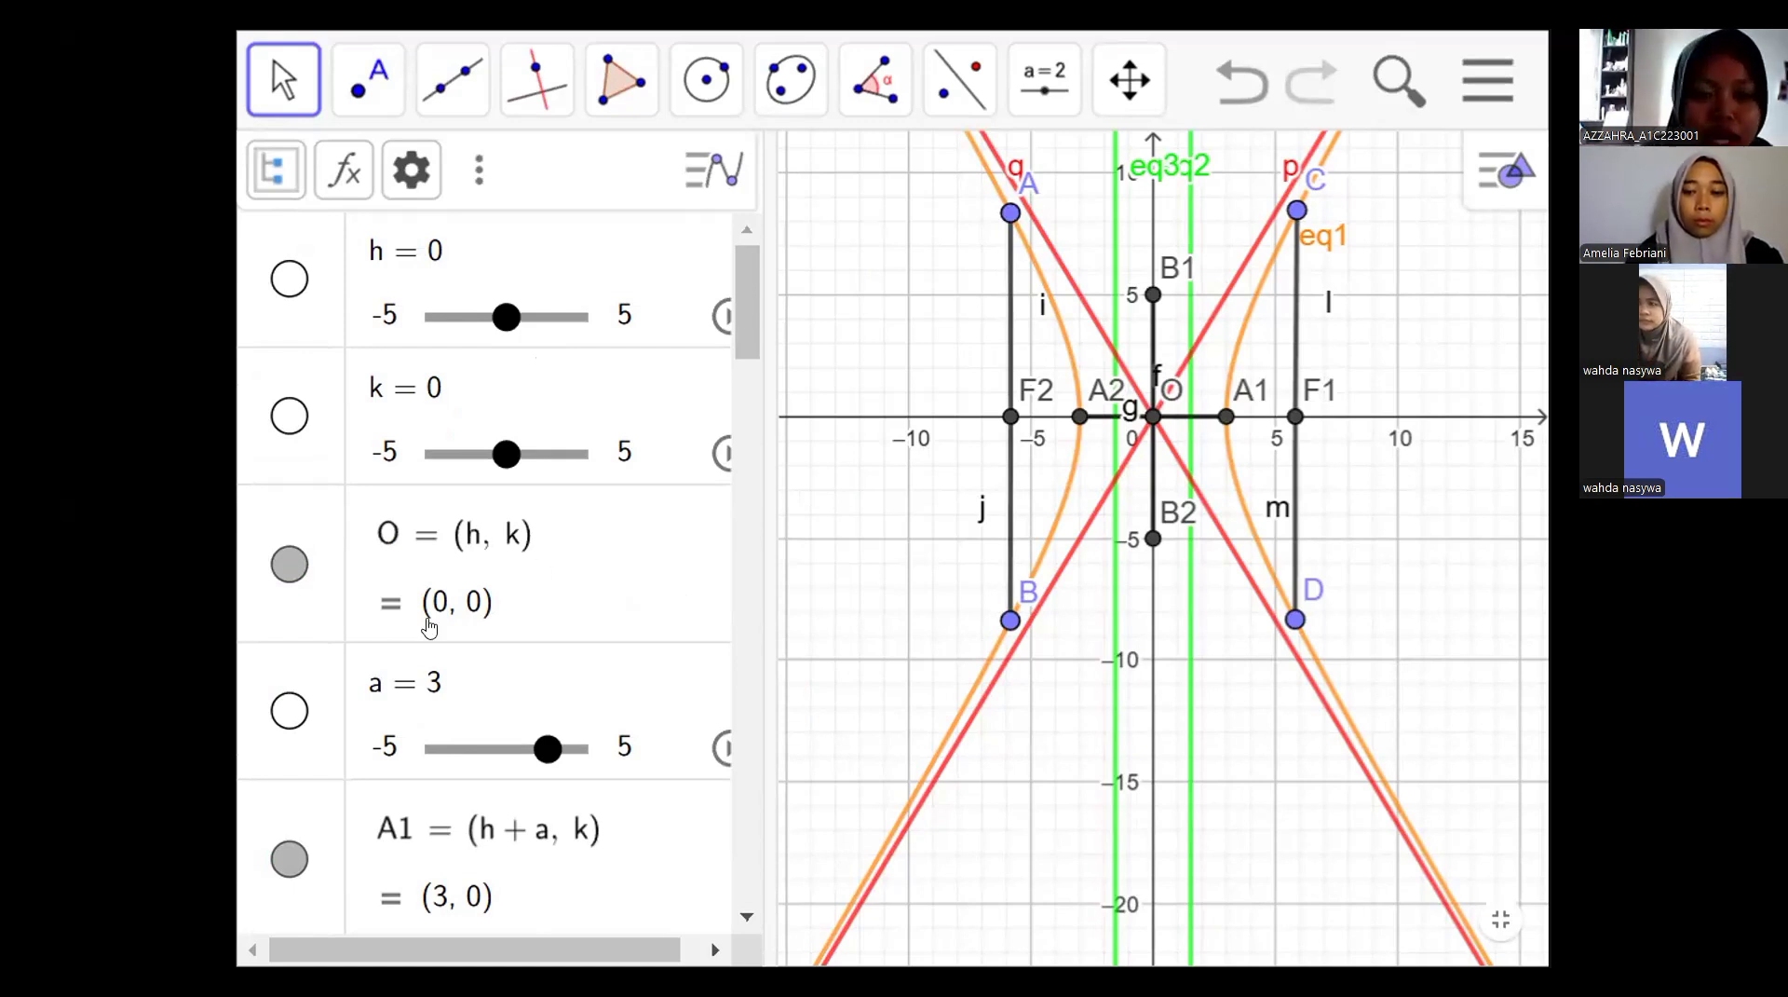
{"action": "scroll", "coordinate": [504, 473], "scroll_direction": "down", "scroll_amount": 2}
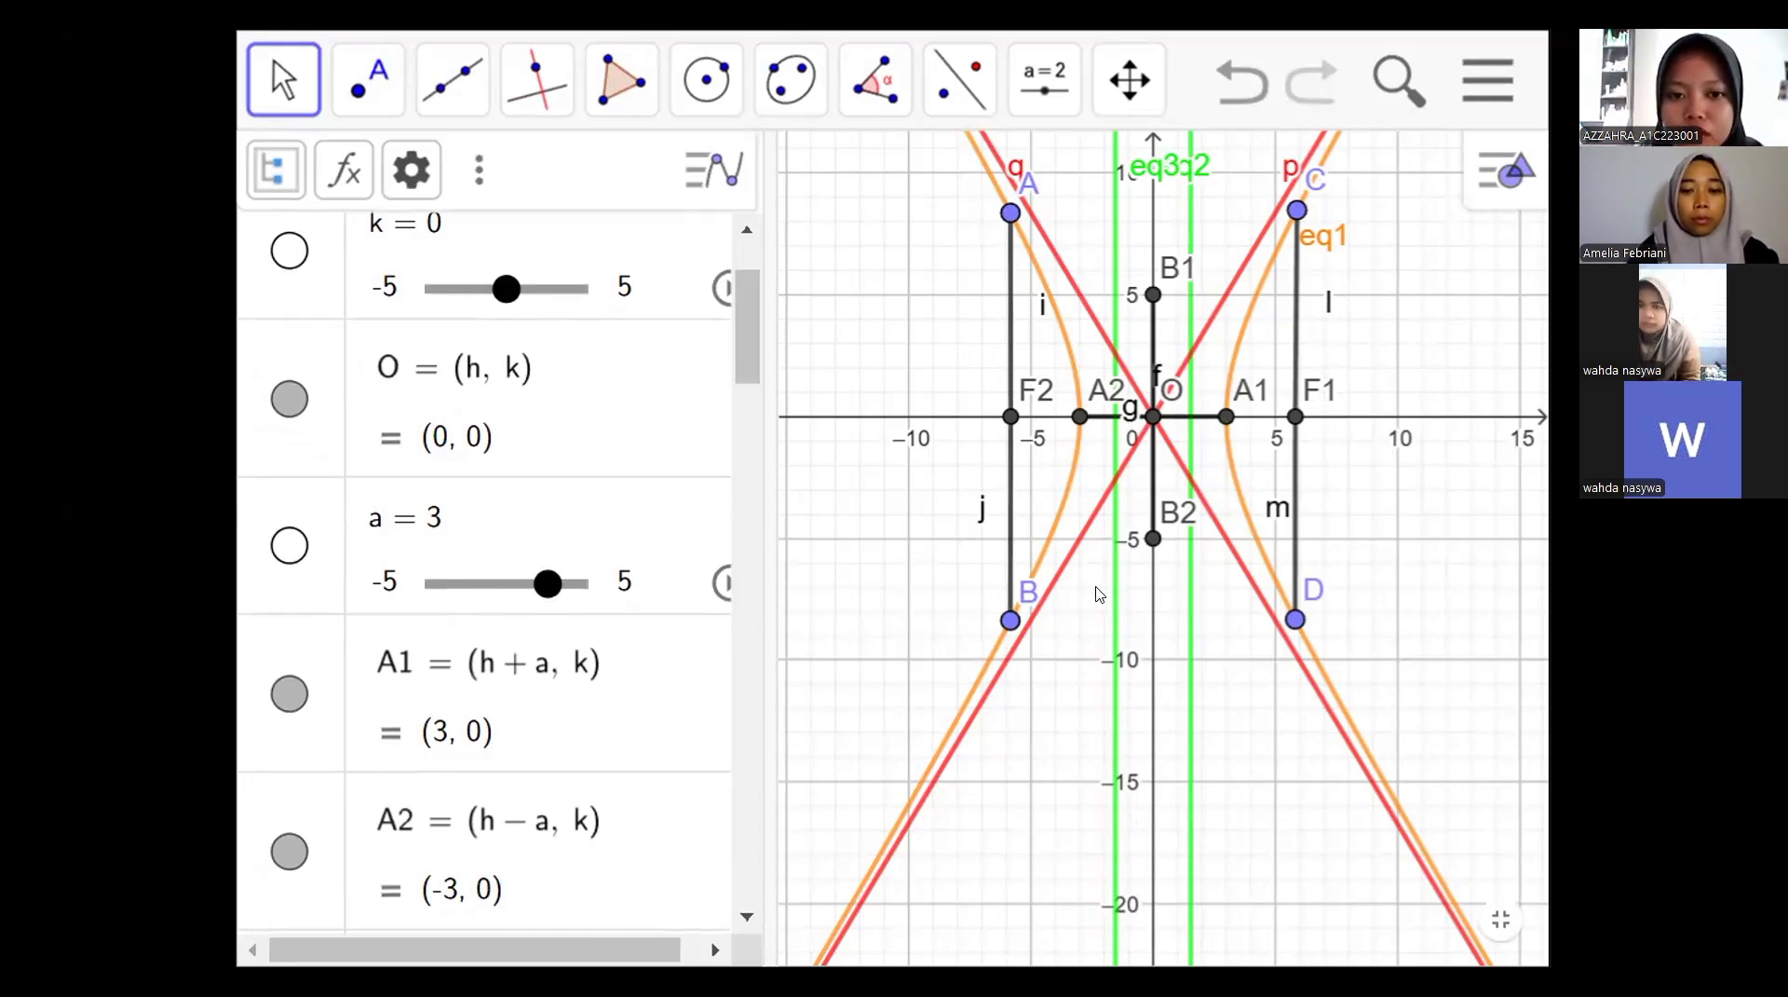
{"action": "scroll", "coordinate": [745, 382], "scroll_direction": "down", "scroll_amount": 1}
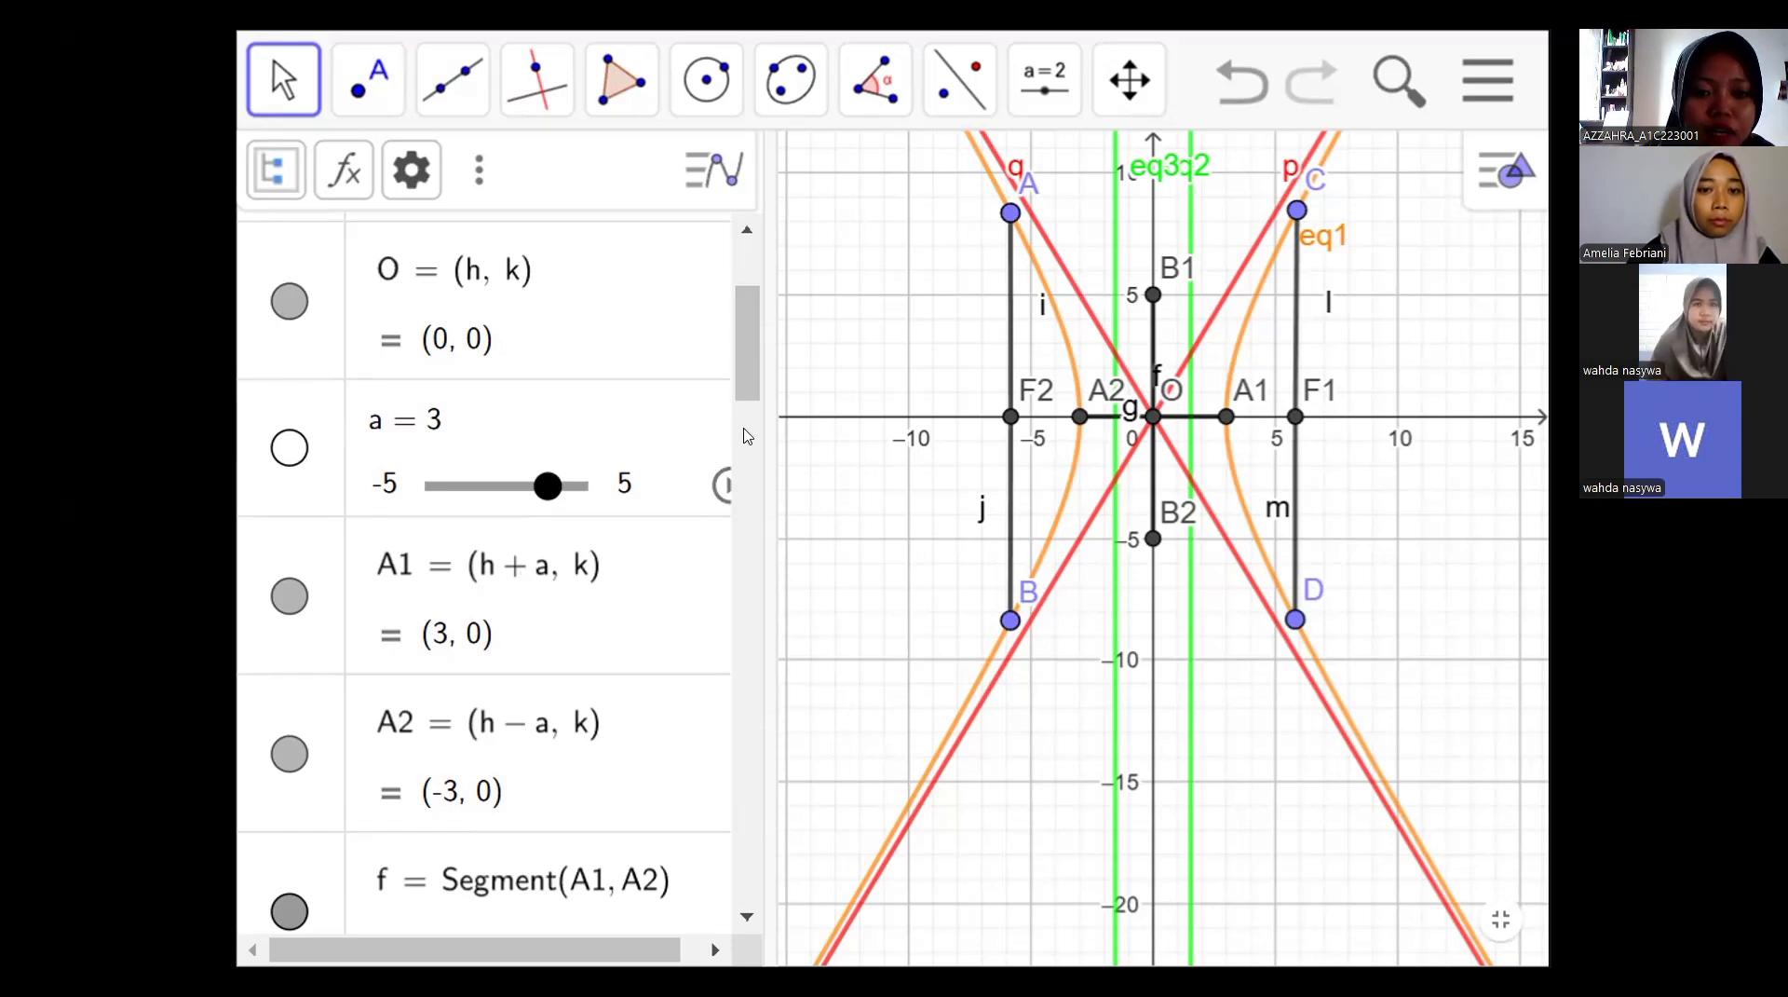
{"action": "scroll", "coordinate": [477, 265], "scroll_direction": "down", "scroll_amount": 3}
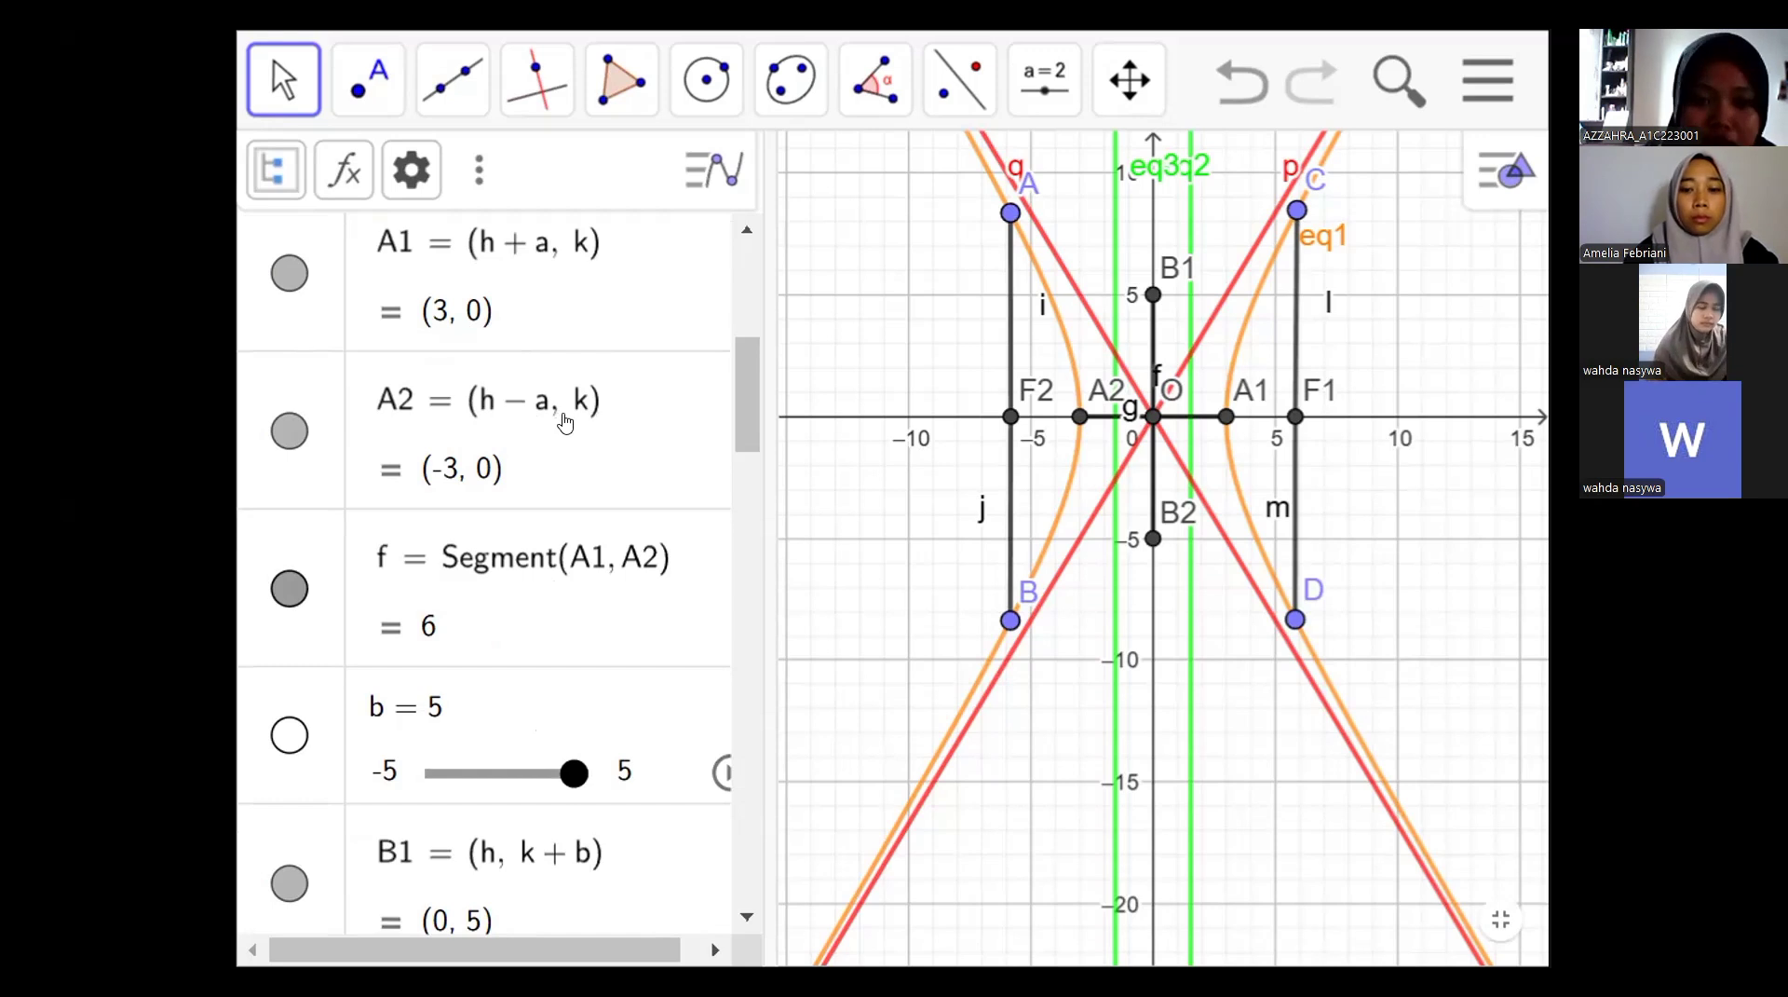
Examine the definitions of segment f, slider b, points B1 and B2, and segment g in the hyperbola construction
{"action": "left_click_drag", "start_coordinate": [745, 436], "coordinate": [745, 445]}
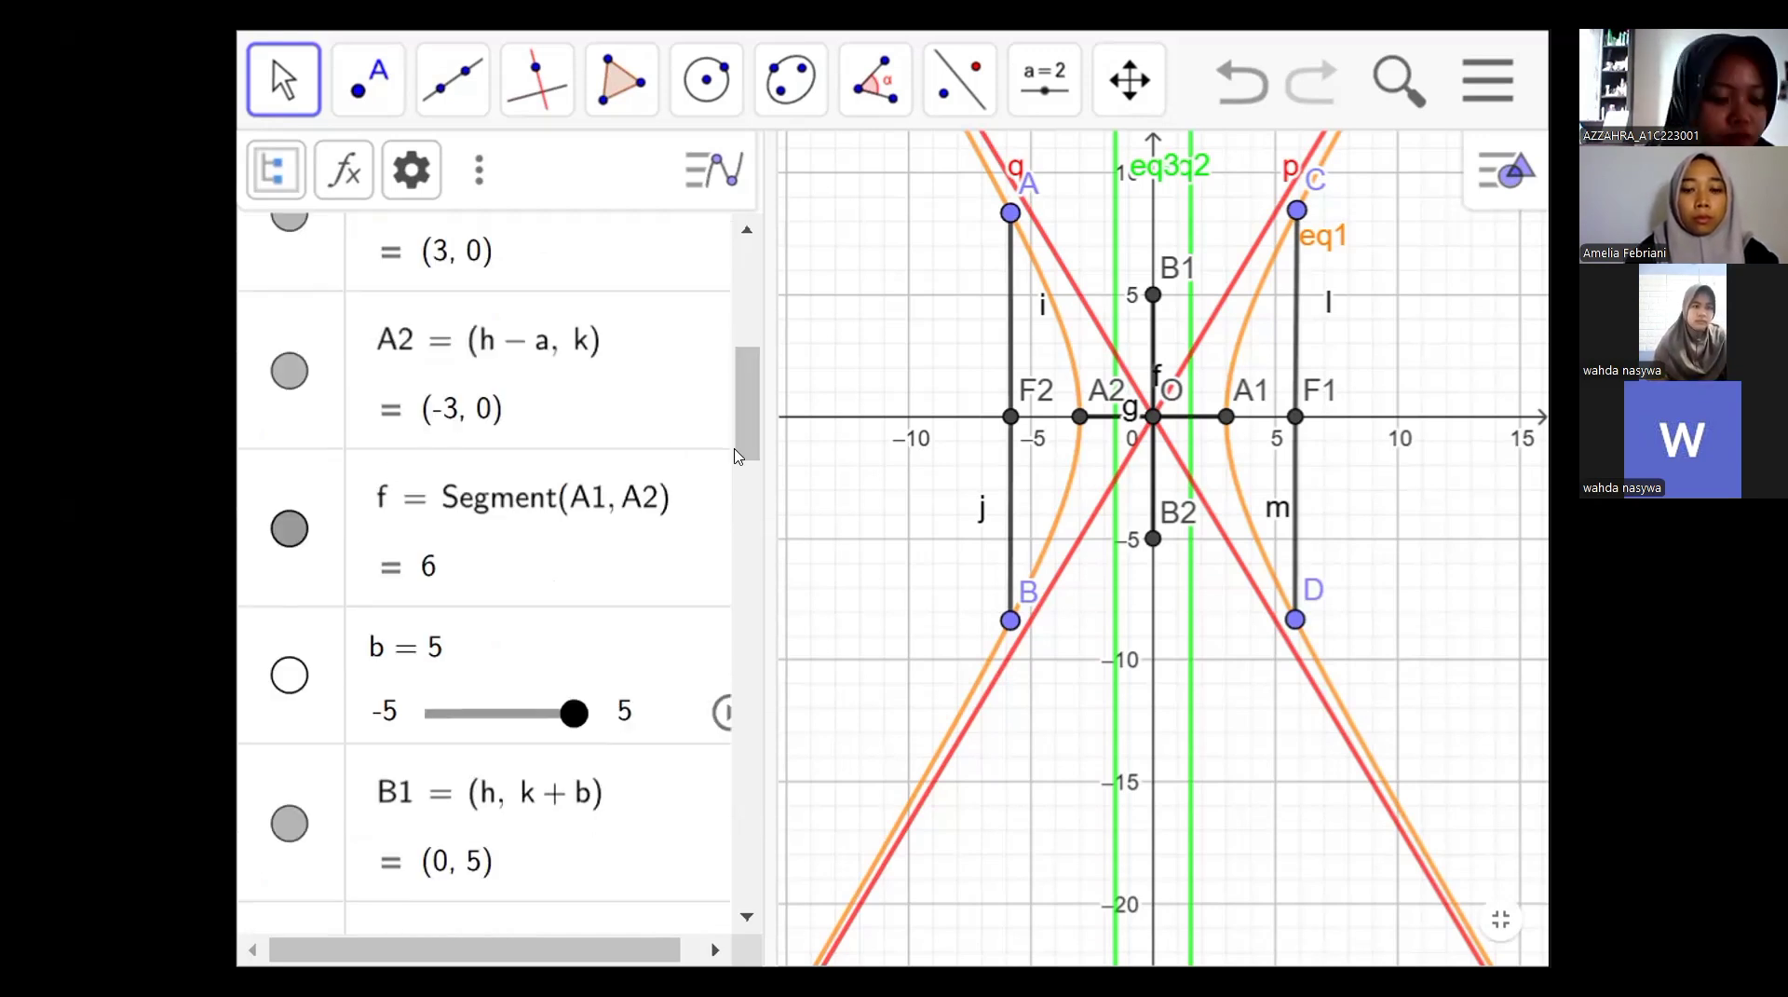
{"action": "left_click_drag", "start_coordinate": [738, 456], "coordinate": [737, 473]}
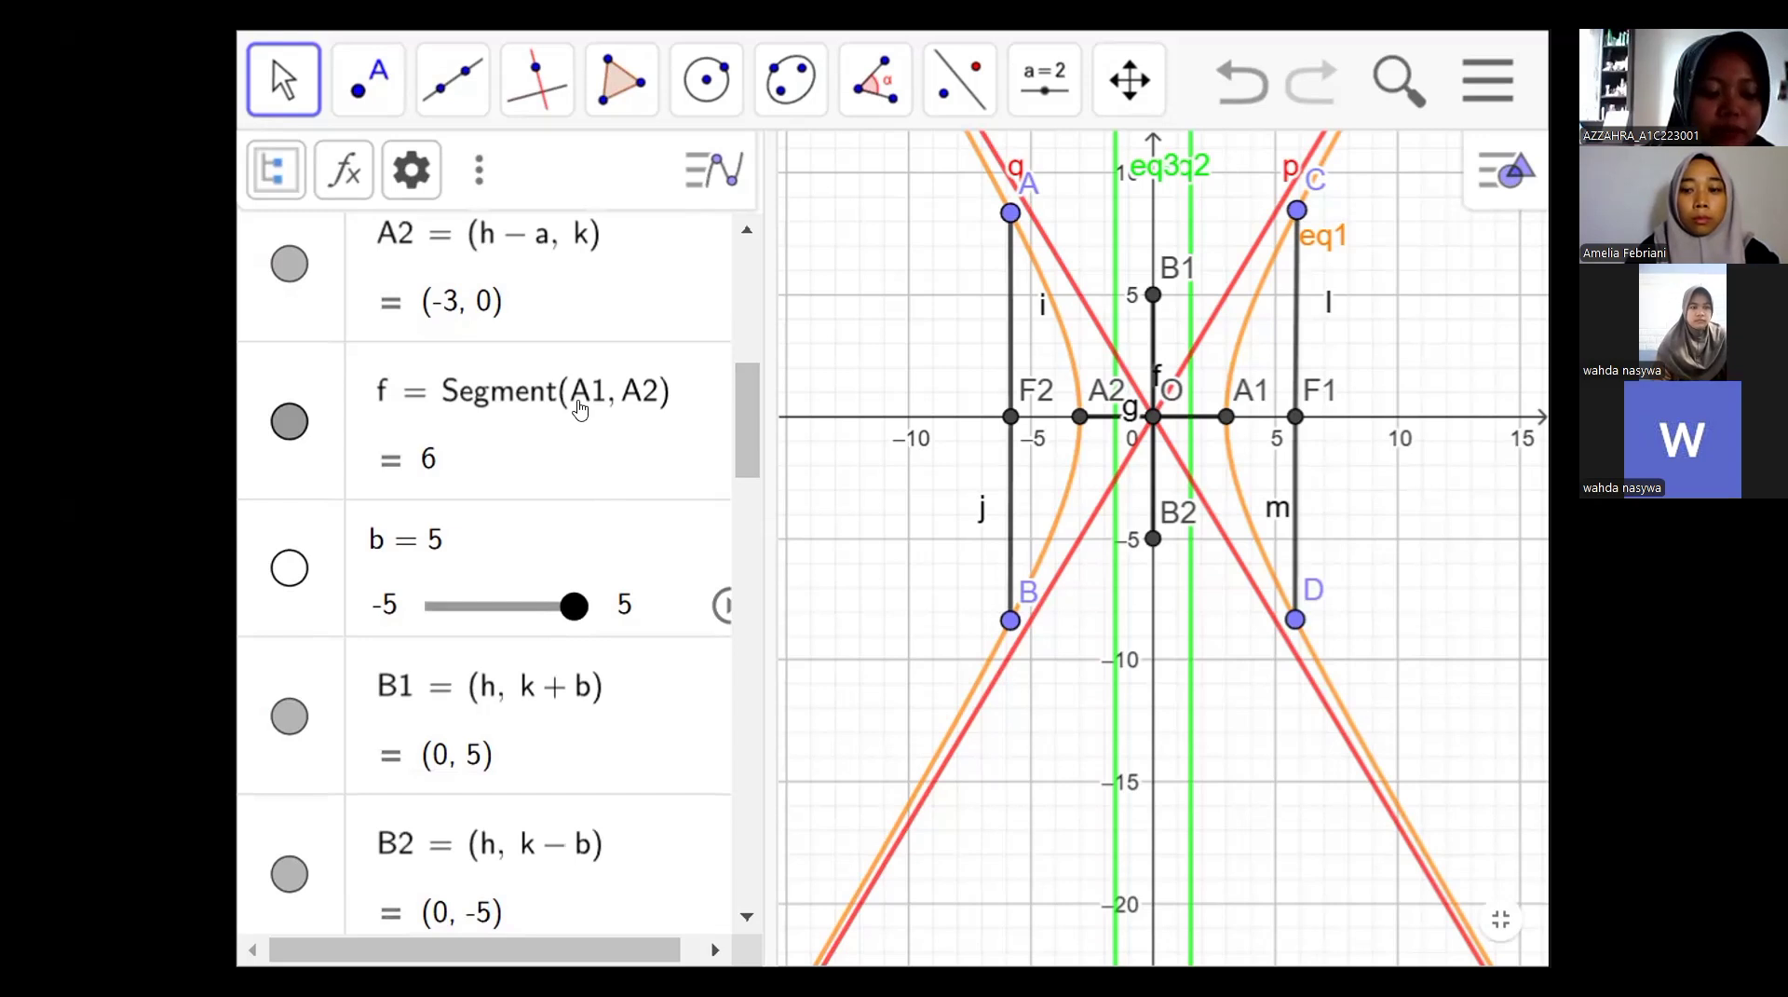
{"action": "scroll", "coordinate": [745, 417], "scroll_direction": "up", "scroll_amount": 1}
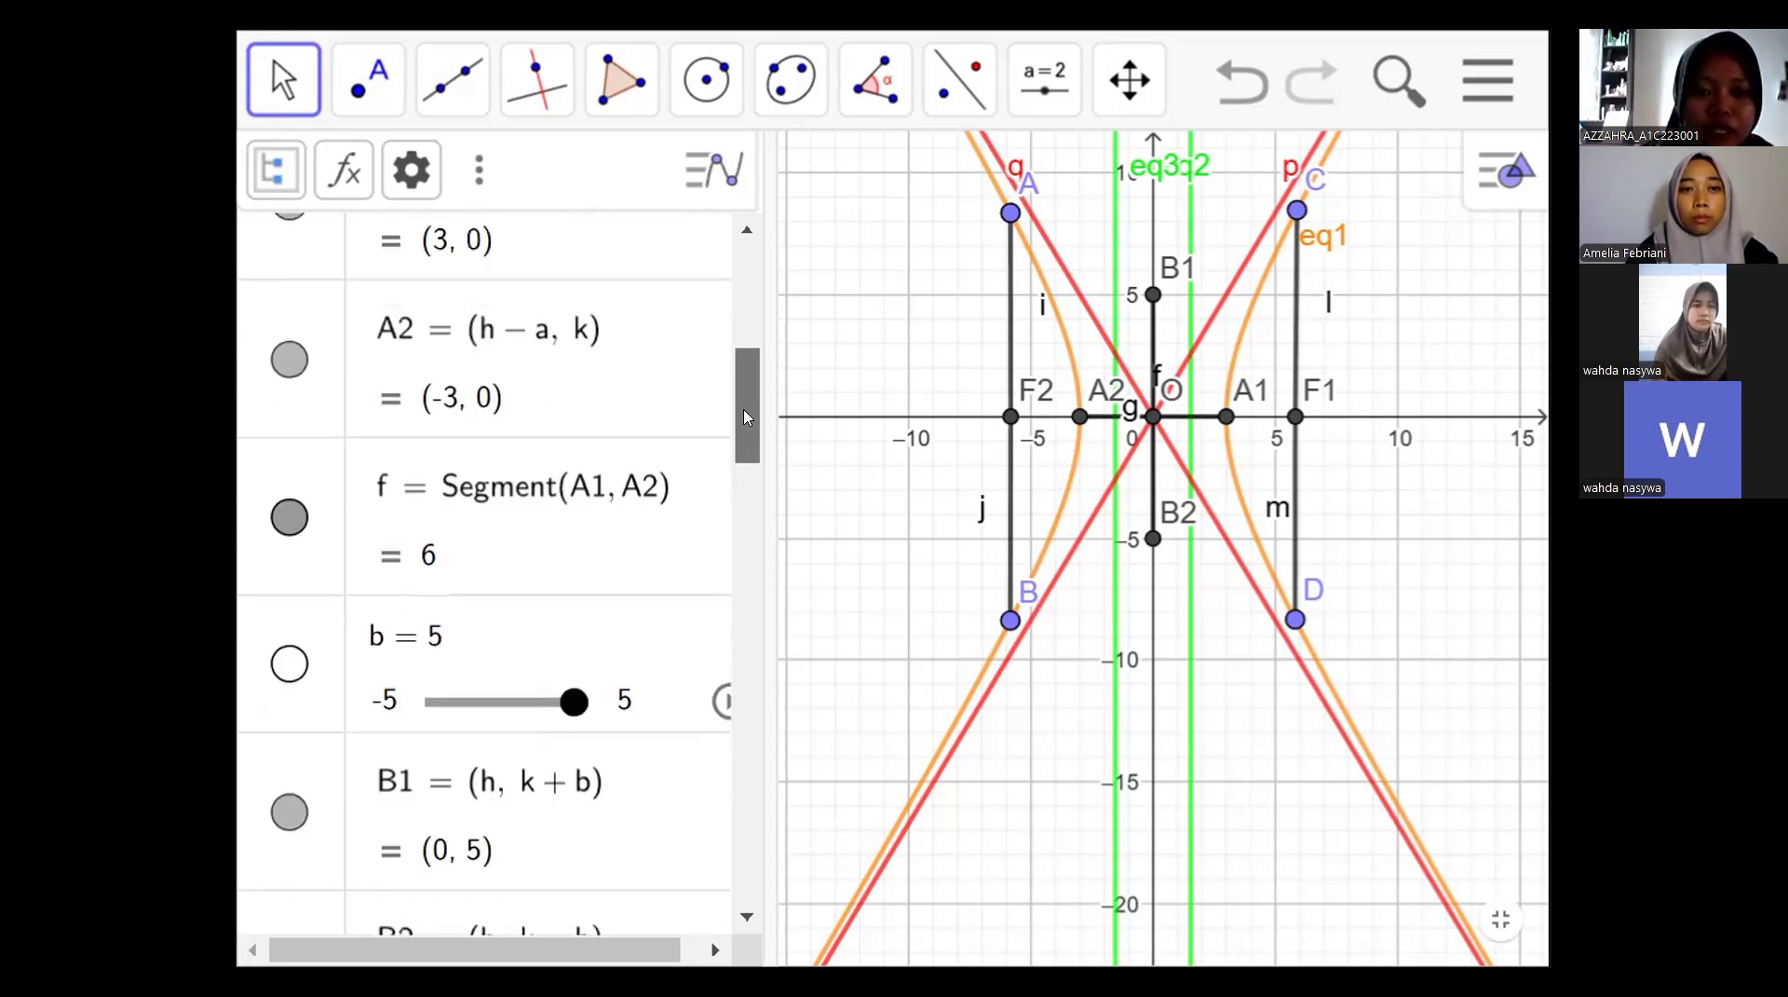
{"action": "scroll", "coordinate": [539, 411], "scroll_direction": "down", "scroll_amount": 1}
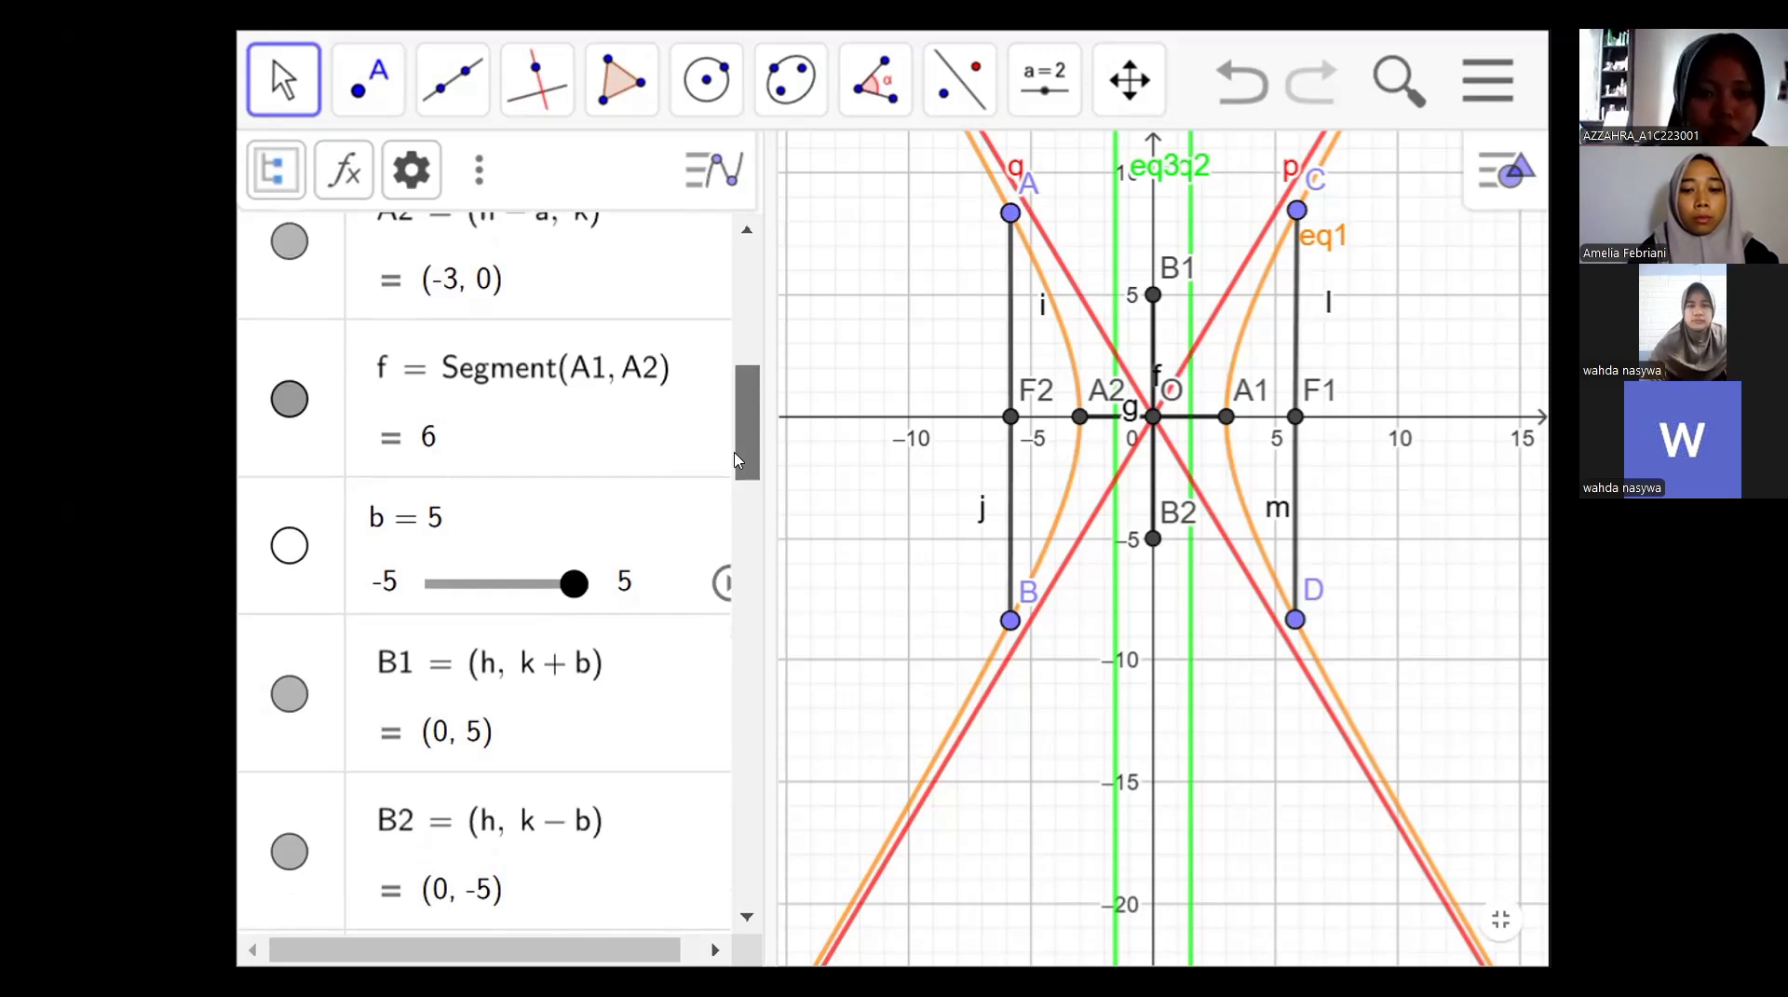
{"action": "scroll", "coordinate": [737, 452], "scroll_direction": "down", "scroll_amount": 1}
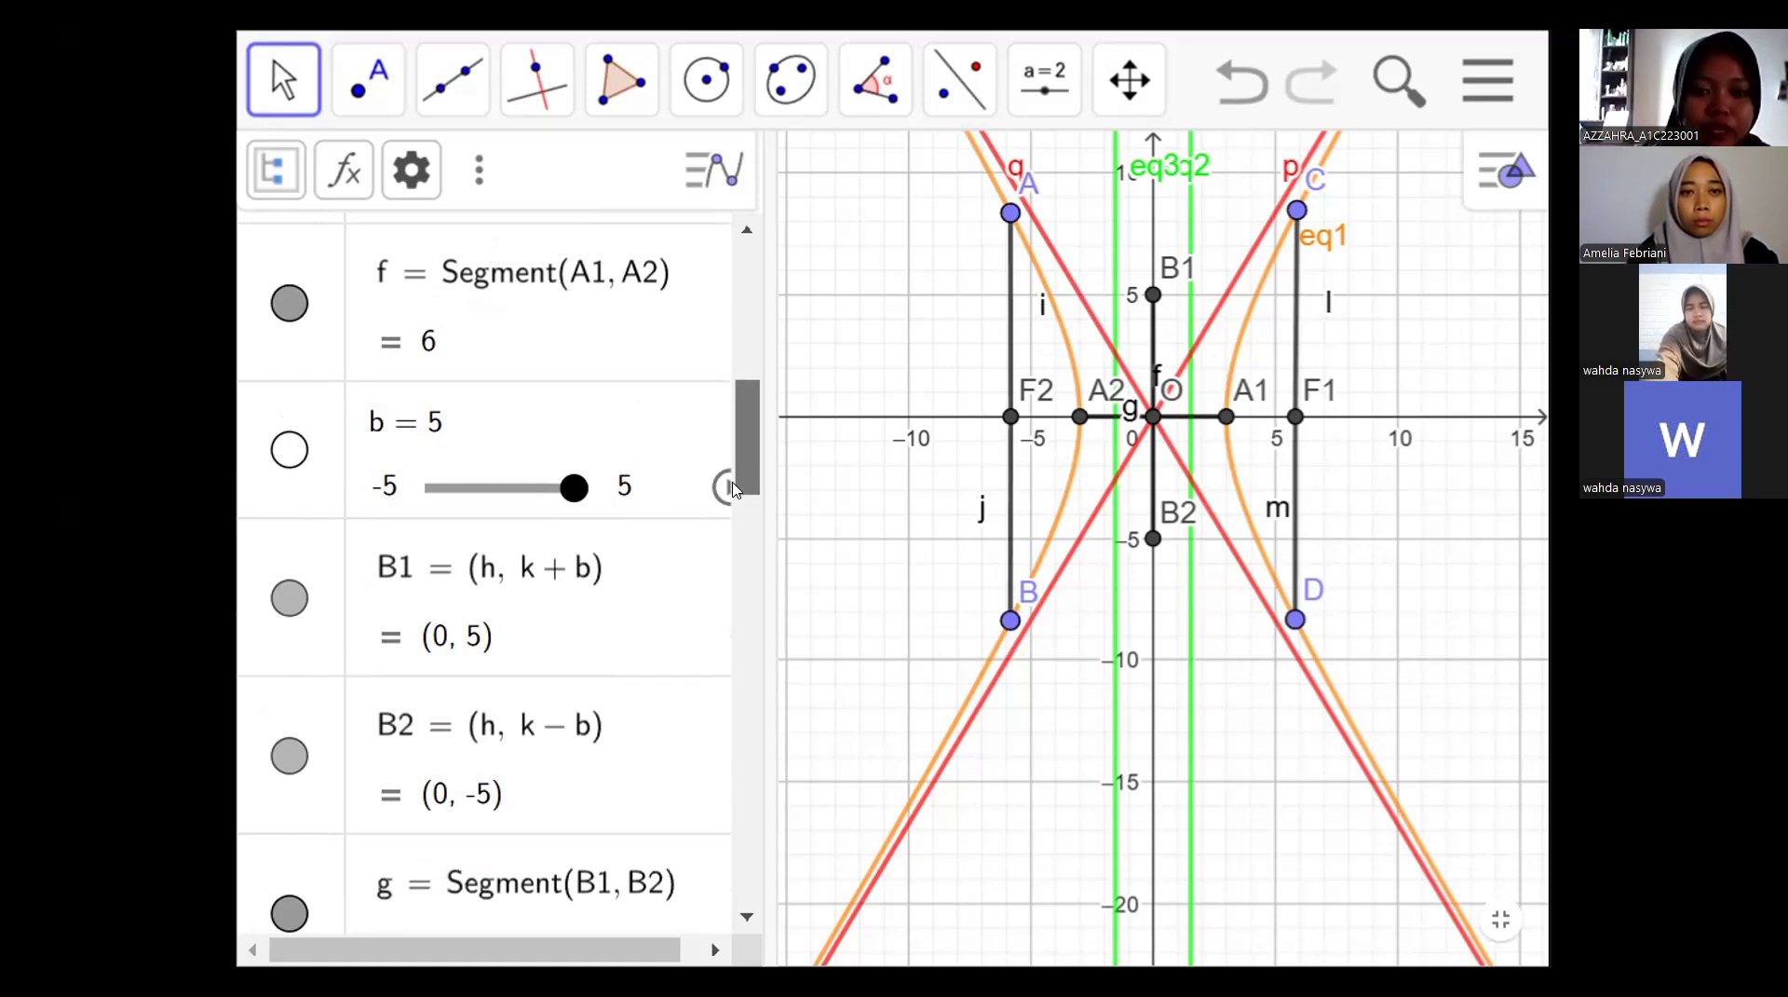
{"action": "scroll", "coordinate": [424, 452], "scroll_direction": "down", "scroll_amount": 3}
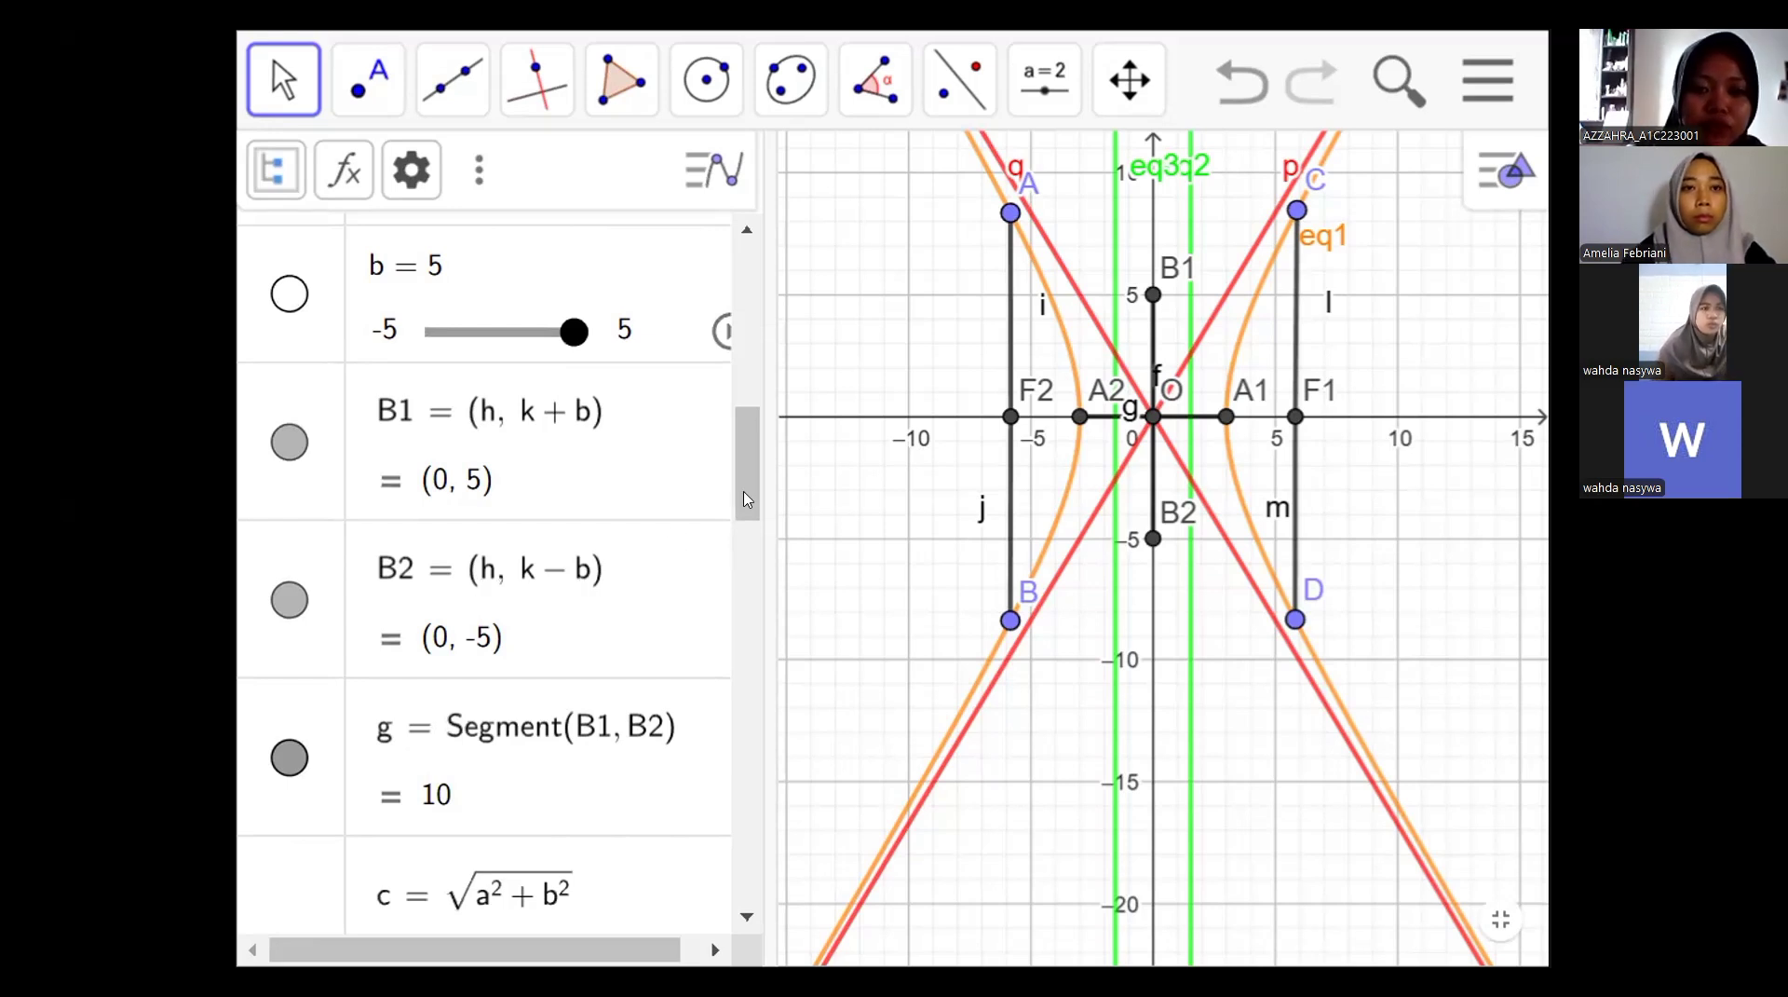
{"action": "scroll", "coordinate": [745, 531], "scroll_direction": "down", "scroll_amount": 2}
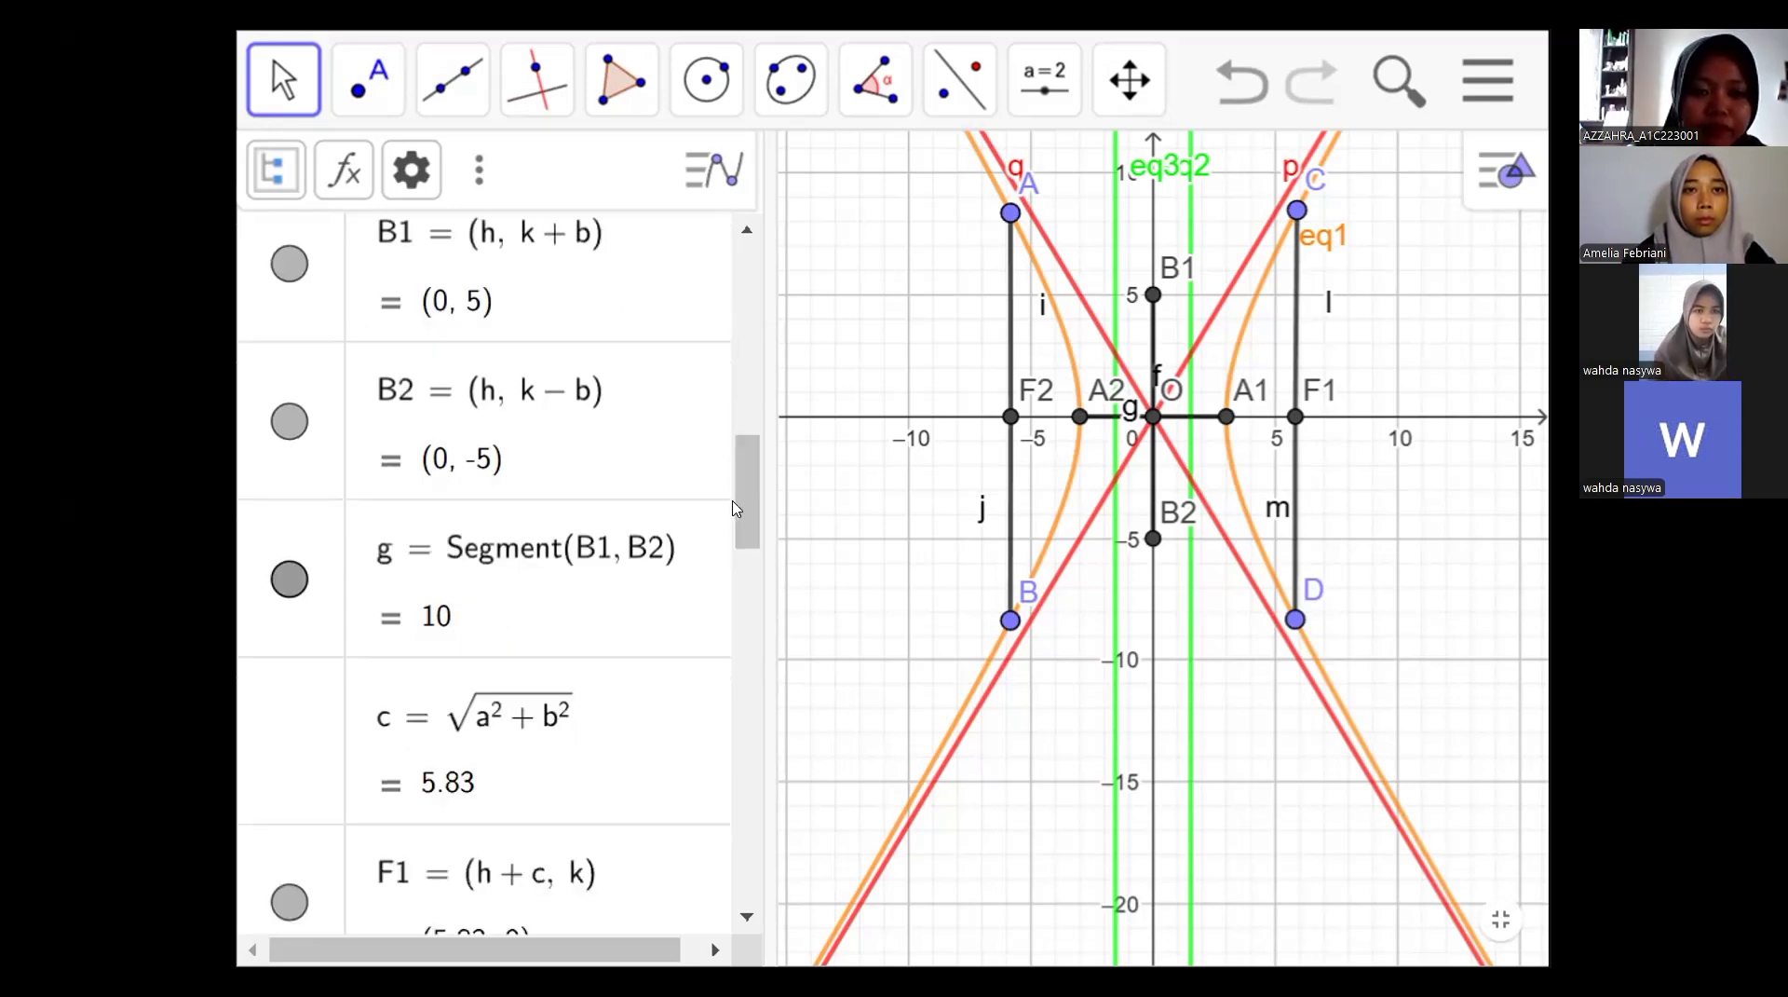
Examine the formula for c, the foci F1 and F2, and the hyperbola equation eq1
{"action": "scroll", "coordinate": [735, 518], "scroll_direction": "down", "scroll_amount": 1}
{"action": "scroll", "coordinate": [735, 518], "scroll_direction": "down", "scroll_amount": 1}
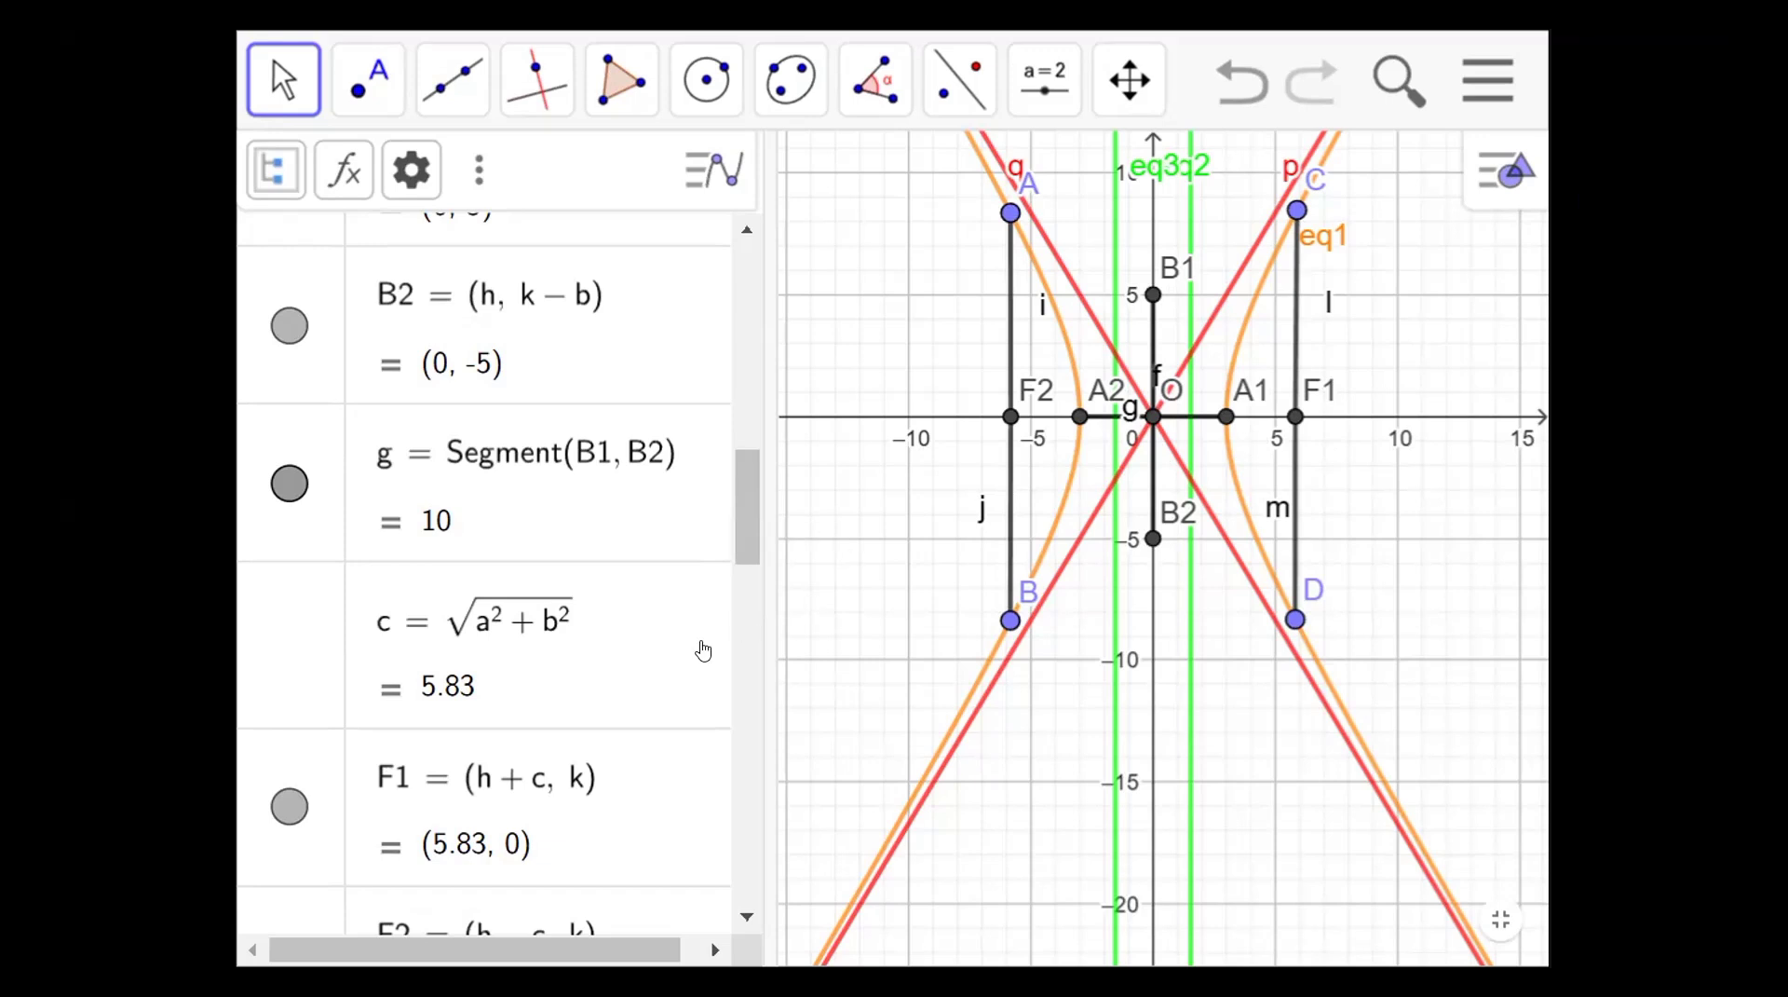
{"action": "scroll", "coordinate": [683, 586], "scroll_direction": "down", "scroll_amount": 5}
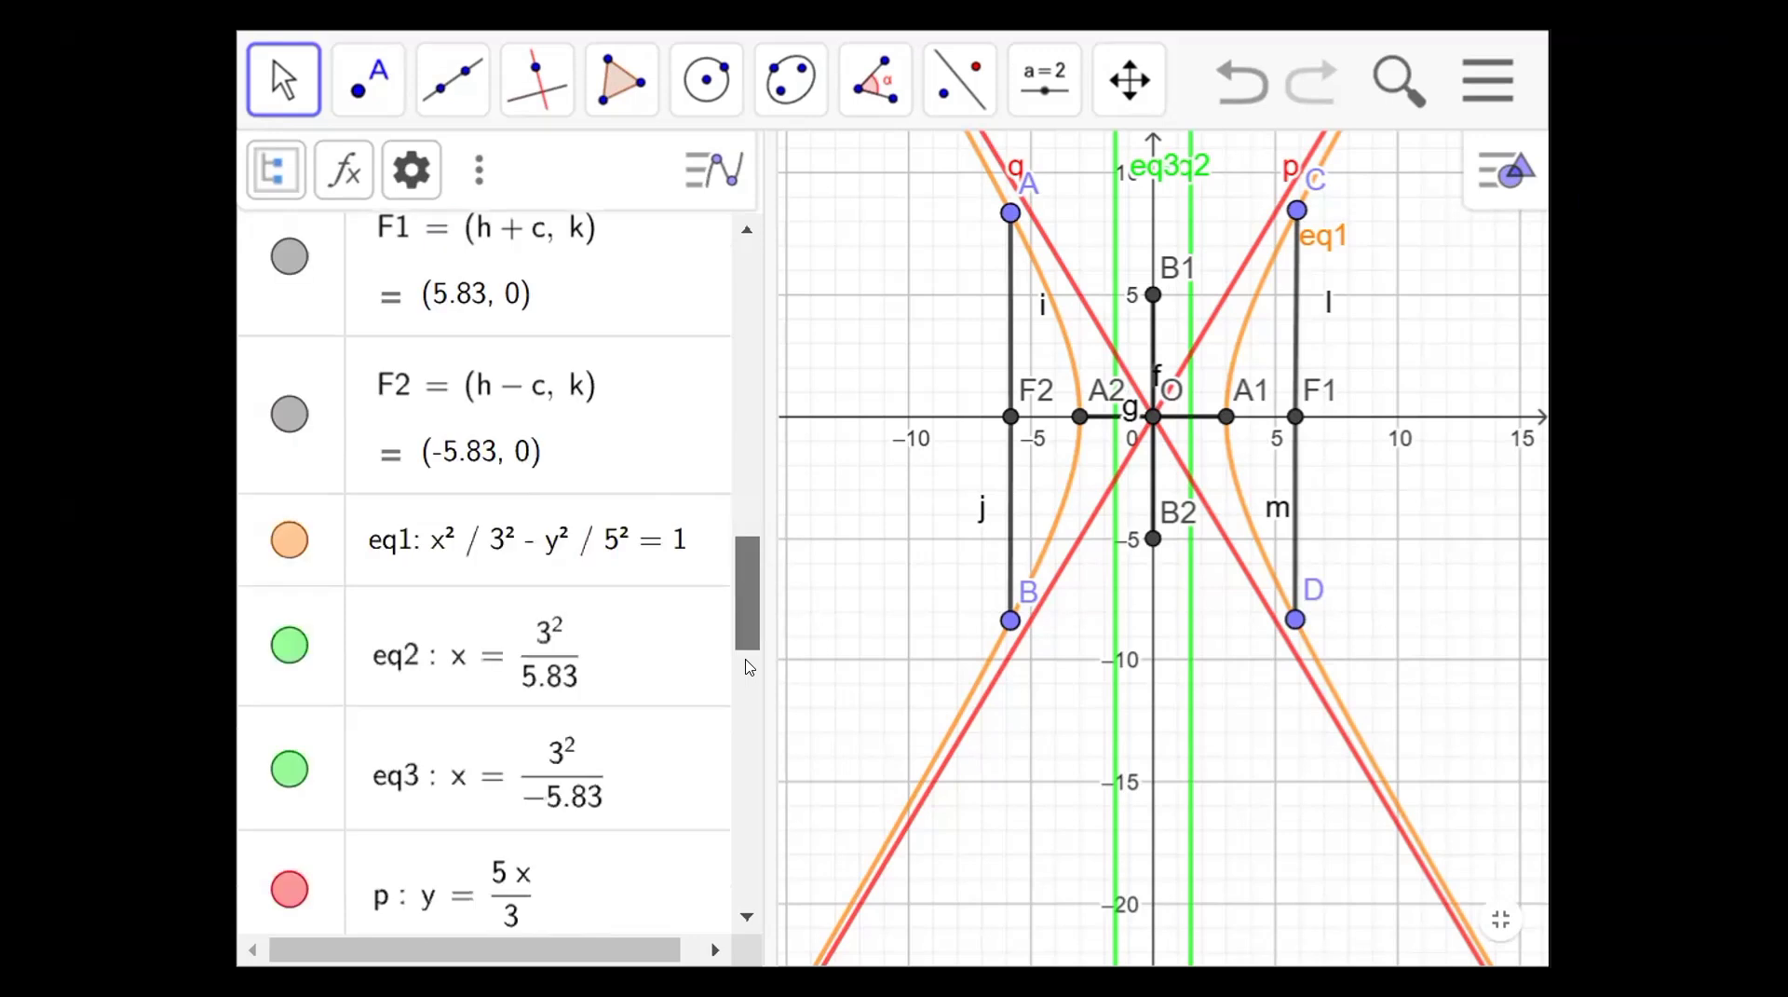
{"action": "left_click_drag", "start_coordinate": [740, 594], "coordinate": [740, 559]}
{"action": "scroll", "coordinate": [543, 438], "scroll_direction": "up", "scroll_amount": 4}
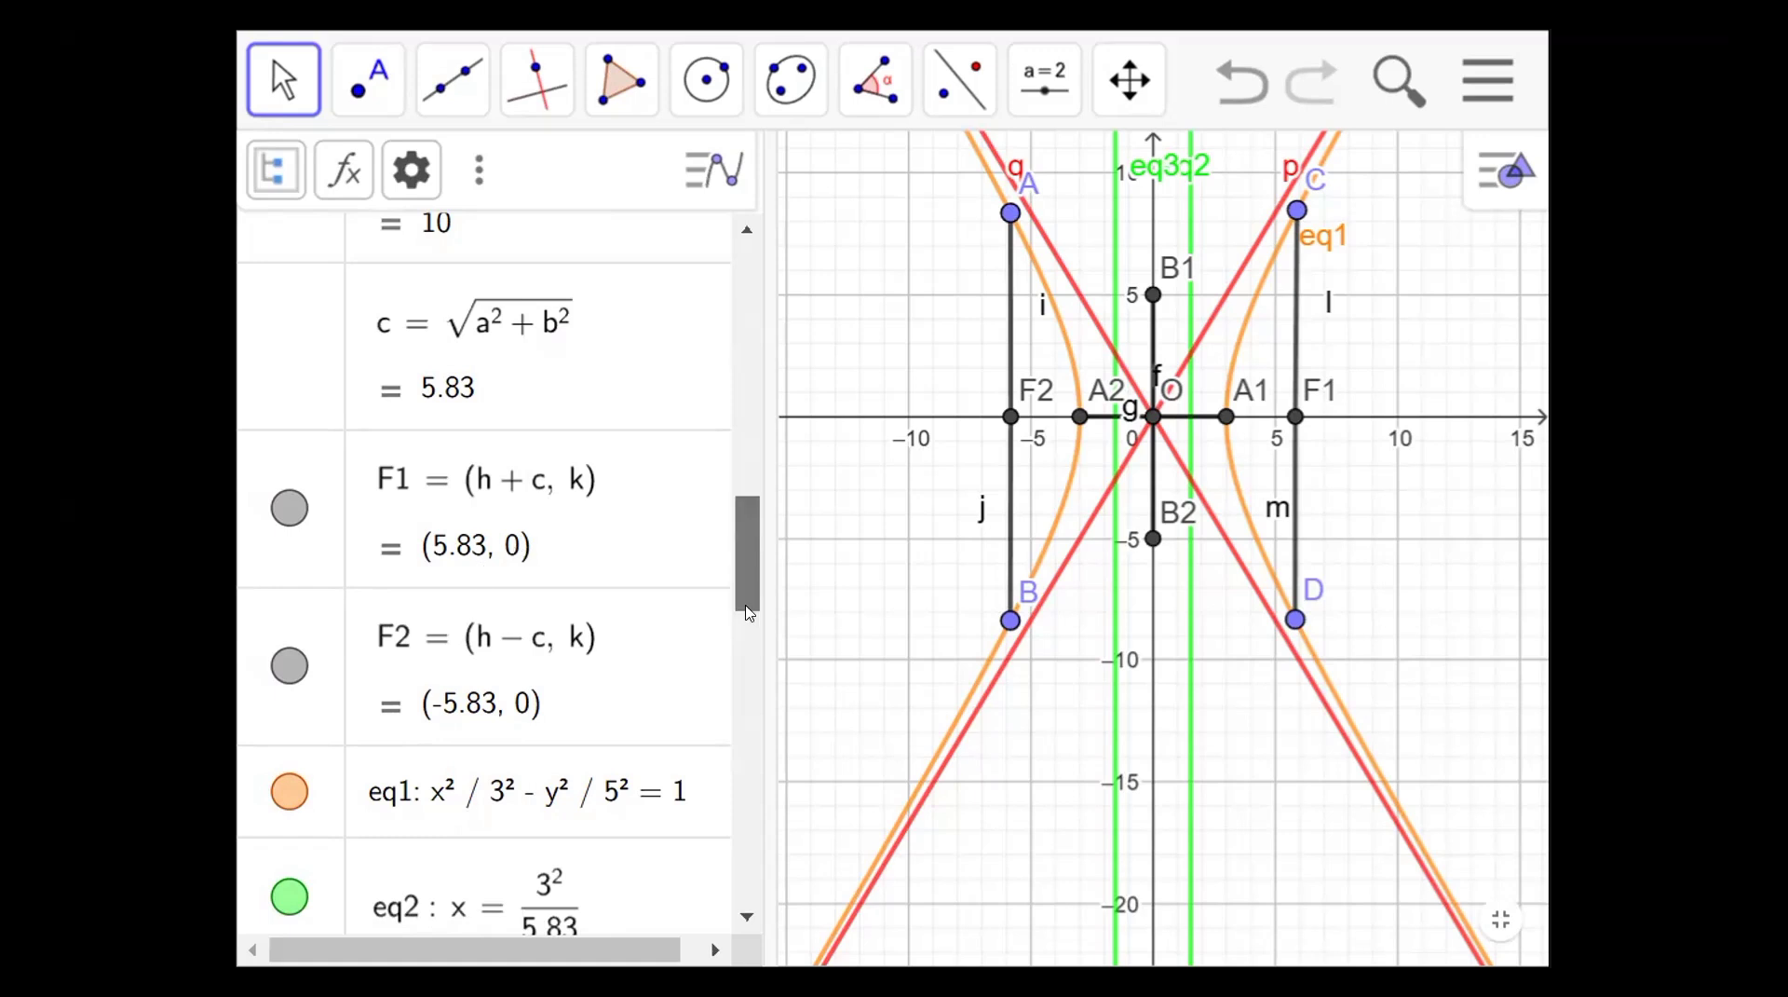
{"action": "scroll", "coordinate": [507, 557], "scroll_direction": "down", "scroll_amount": 2}
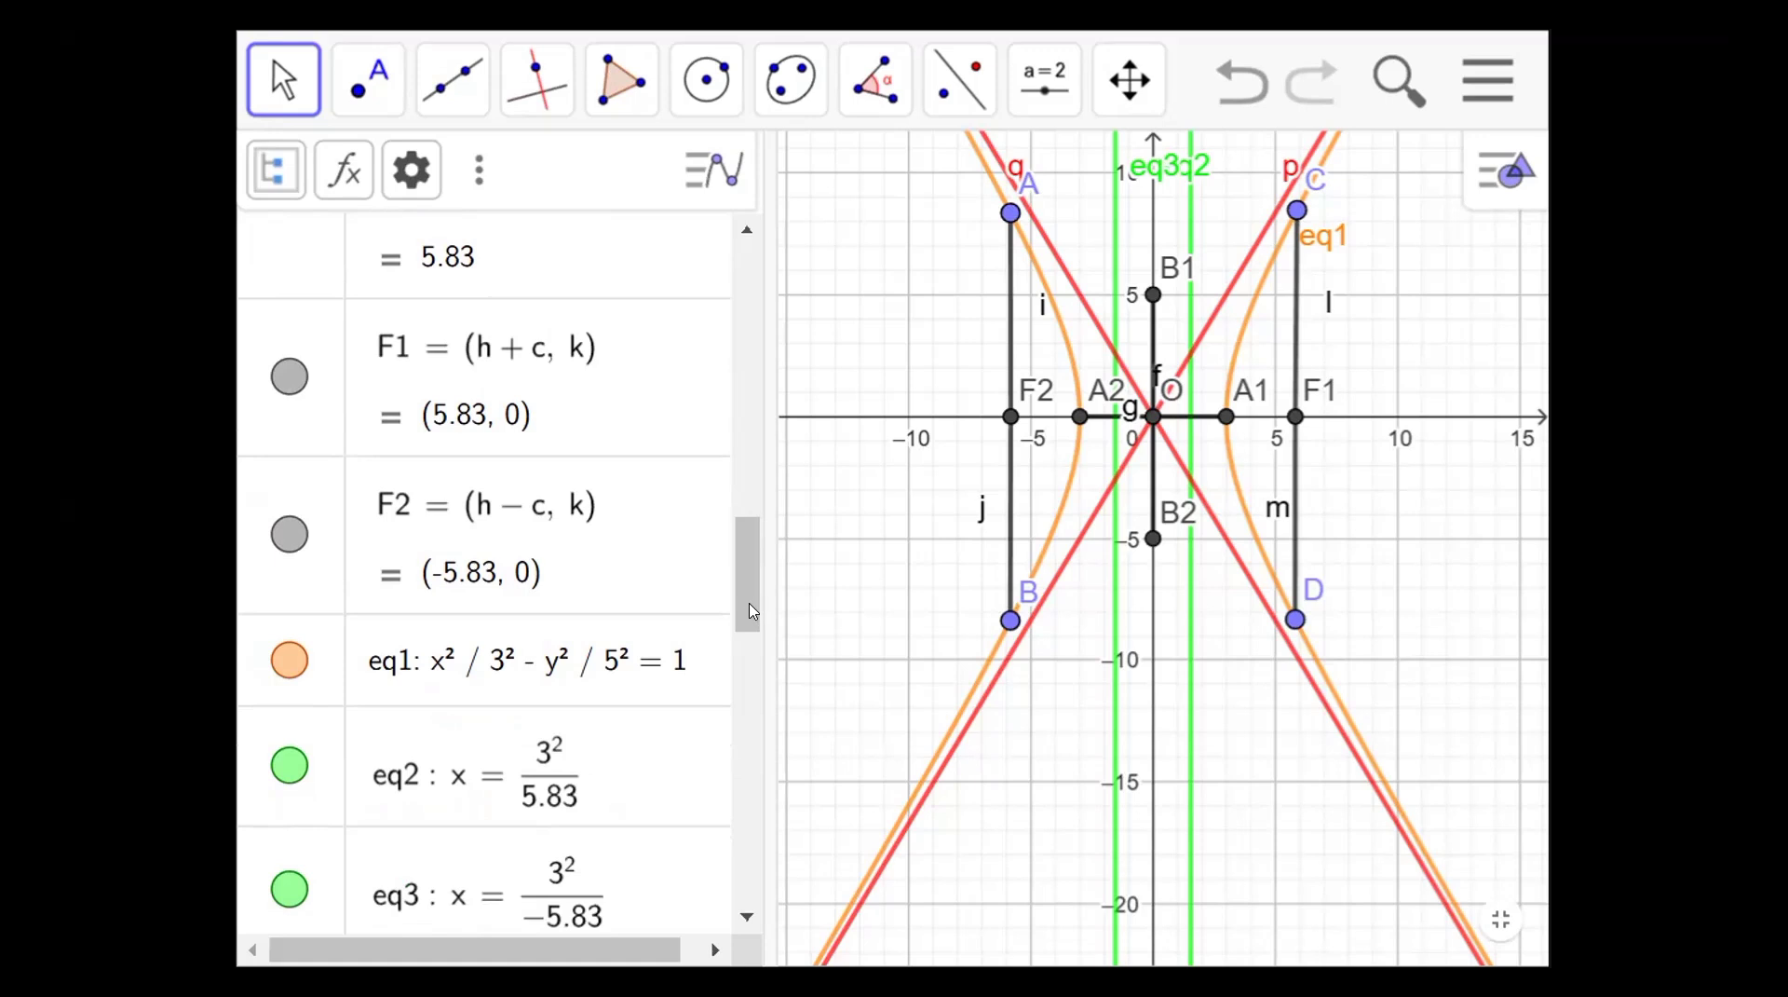
{"action": "scroll", "coordinate": [751, 634], "scroll_direction": "down", "scroll_amount": 1}
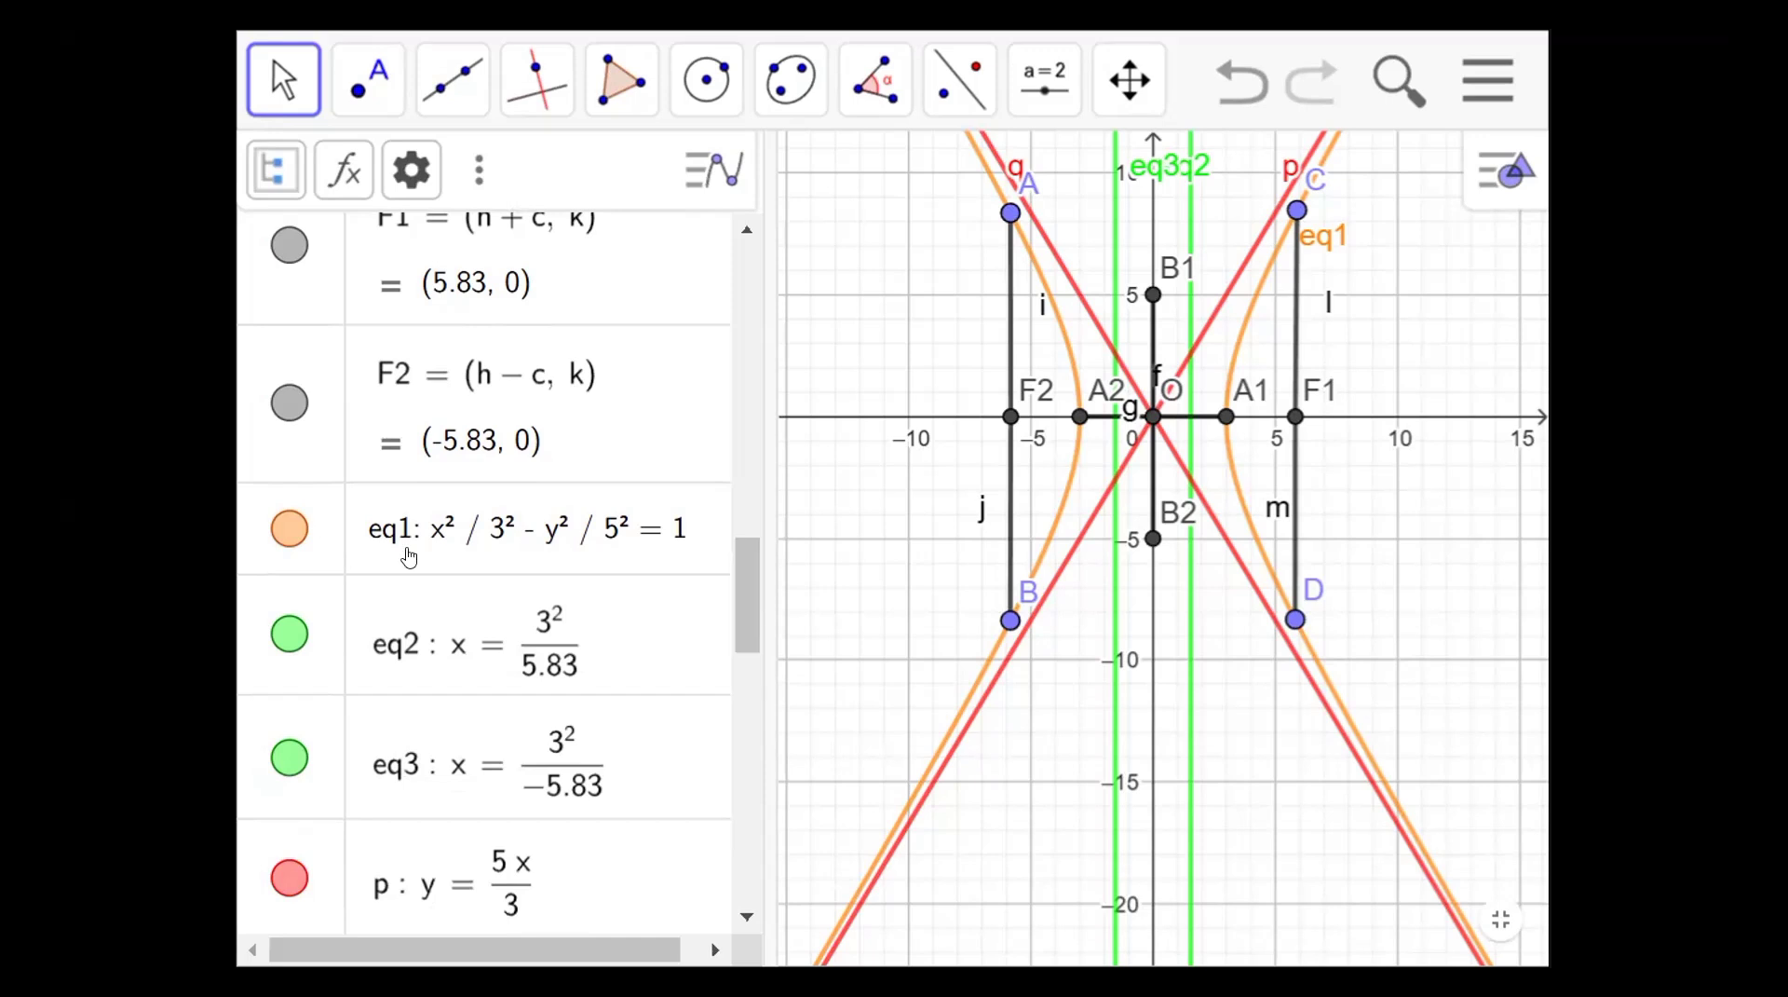
Examine the directrices eq2 and eq3, the asymptotes p and q, and the remaining definitions through the latus rectum lr
{"action": "left_click_drag", "start_coordinate": [738, 631], "coordinate": [738, 650]}
{"action": "scroll", "coordinate": [736, 649], "scroll_direction": "down", "scroll_amount": 1}
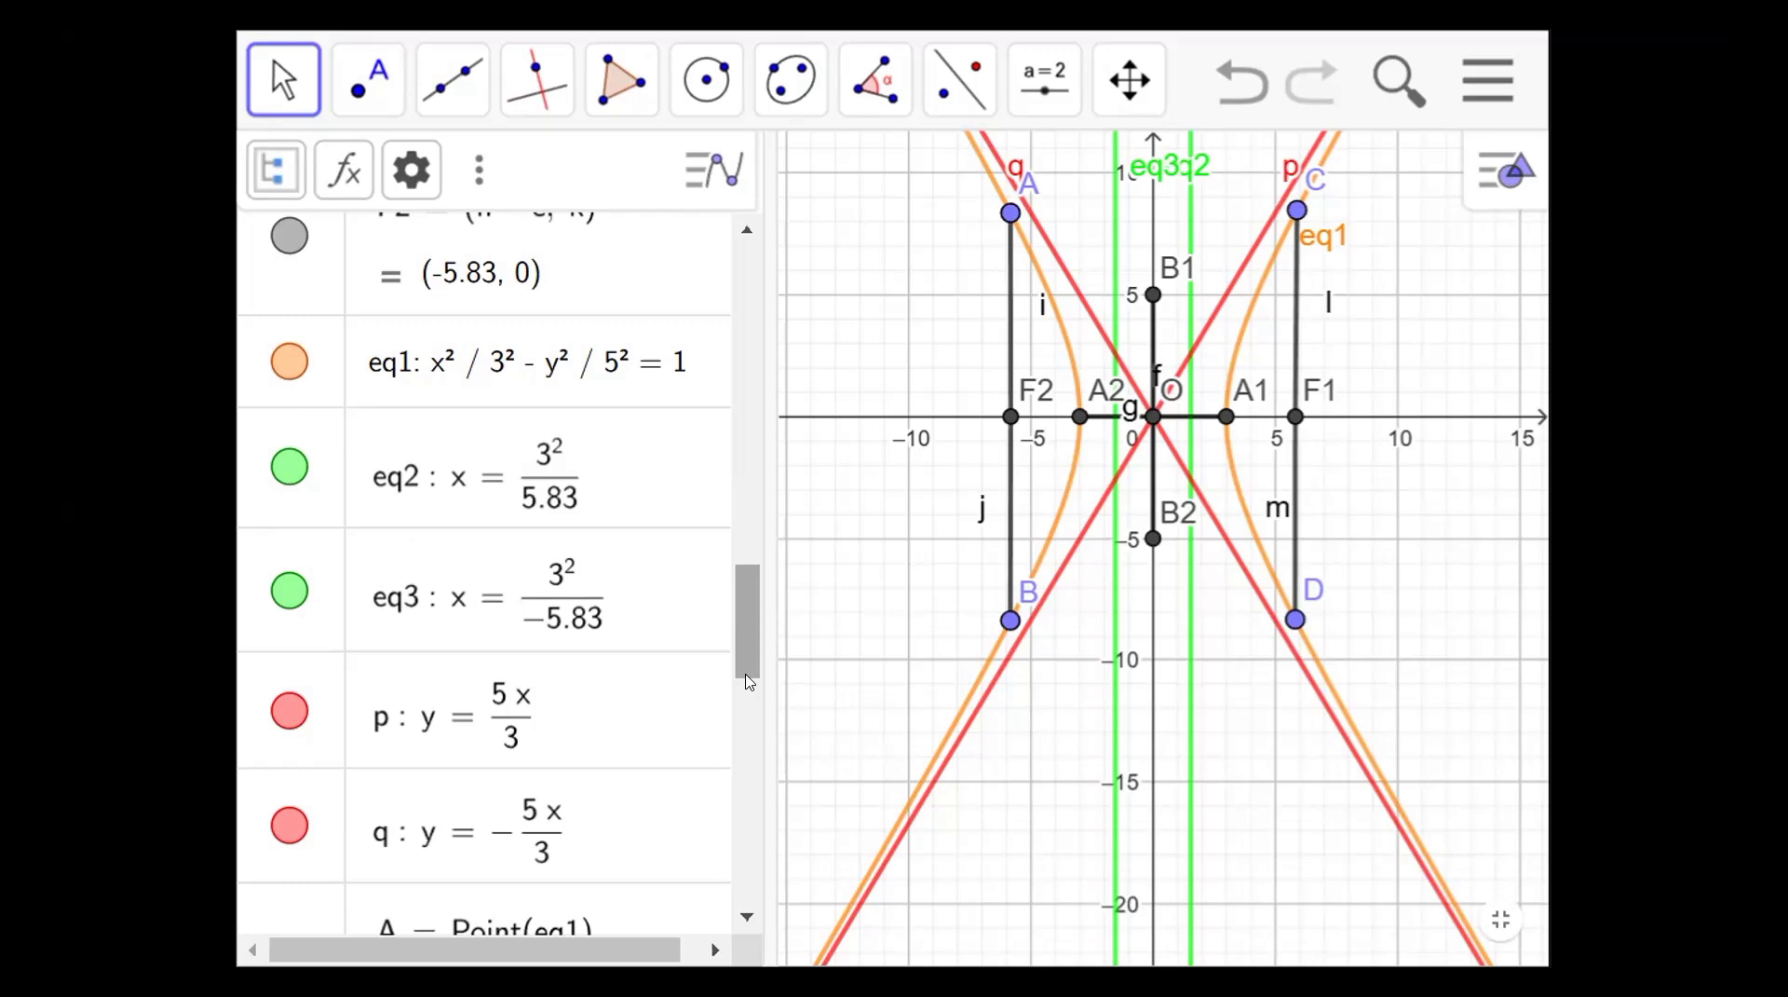
{"action": "scroll", "coordinate": [750, 682], "scroll_direction": "down", "scroll_amount": 1}
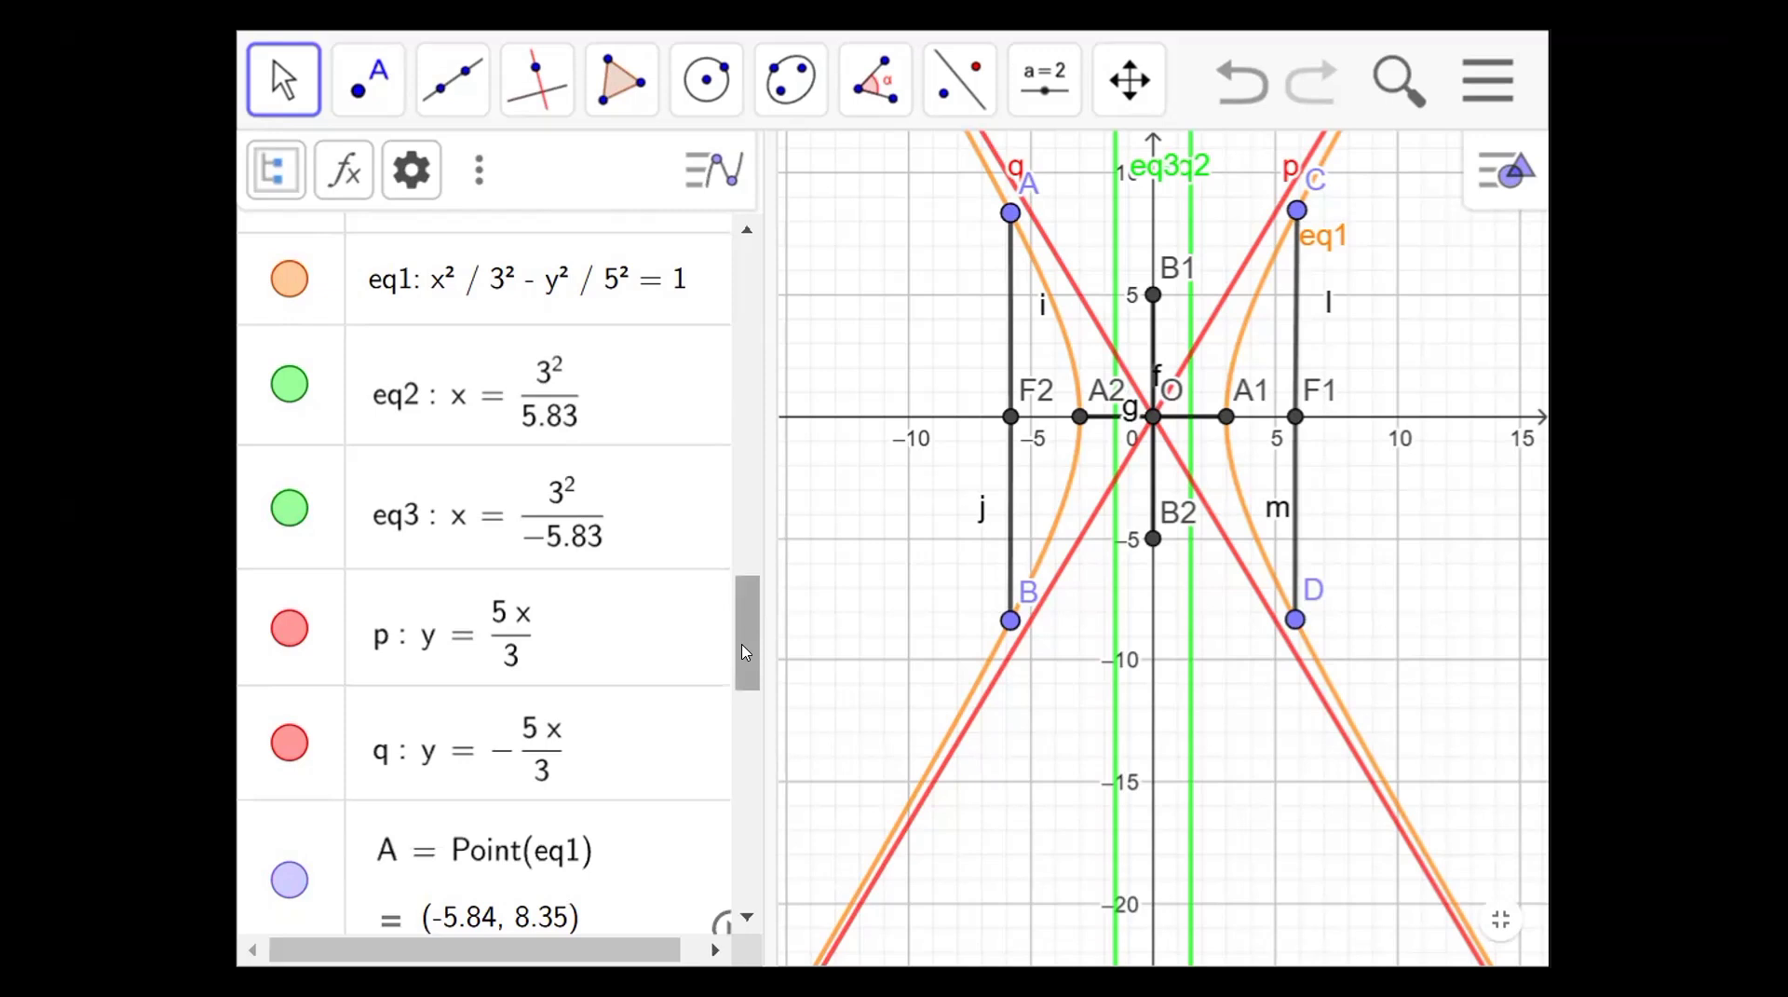
{"action": "left_click_drag", "start_coordinate": [747, 652], "coordinate": [746, 657]}
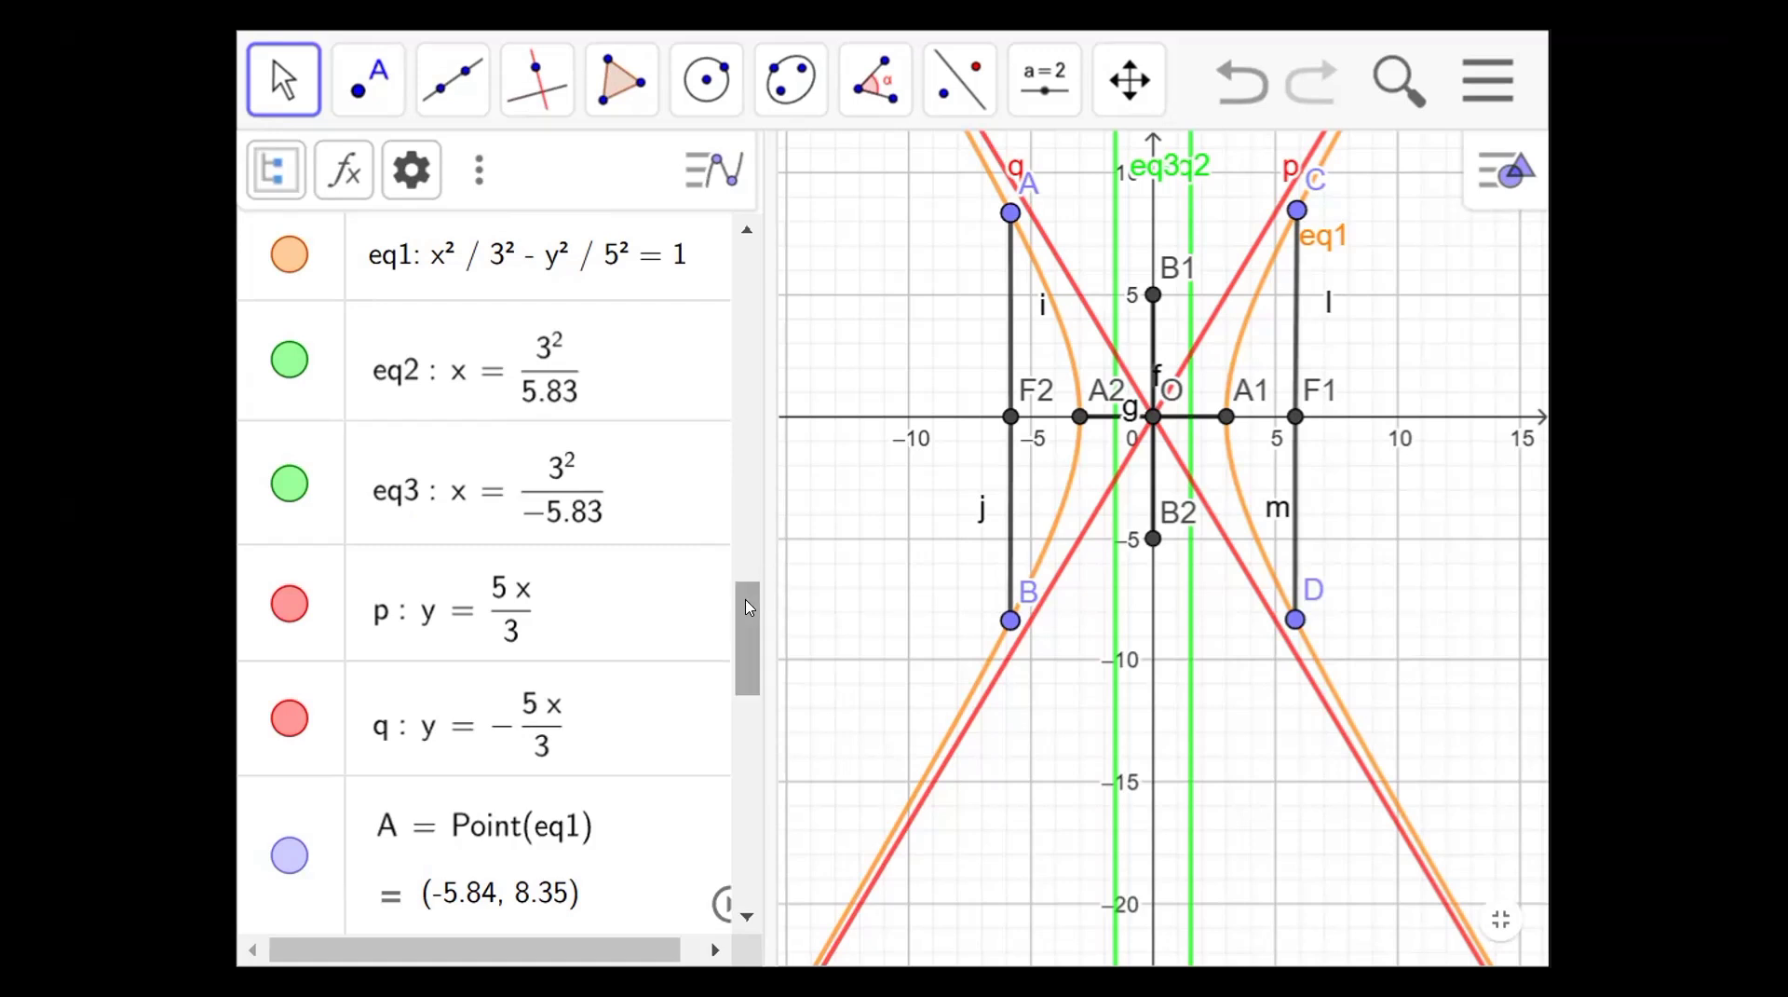
{"action": "left_click_drag", "start_coordinate": [750, 607], "coordinate": [747, 633]}
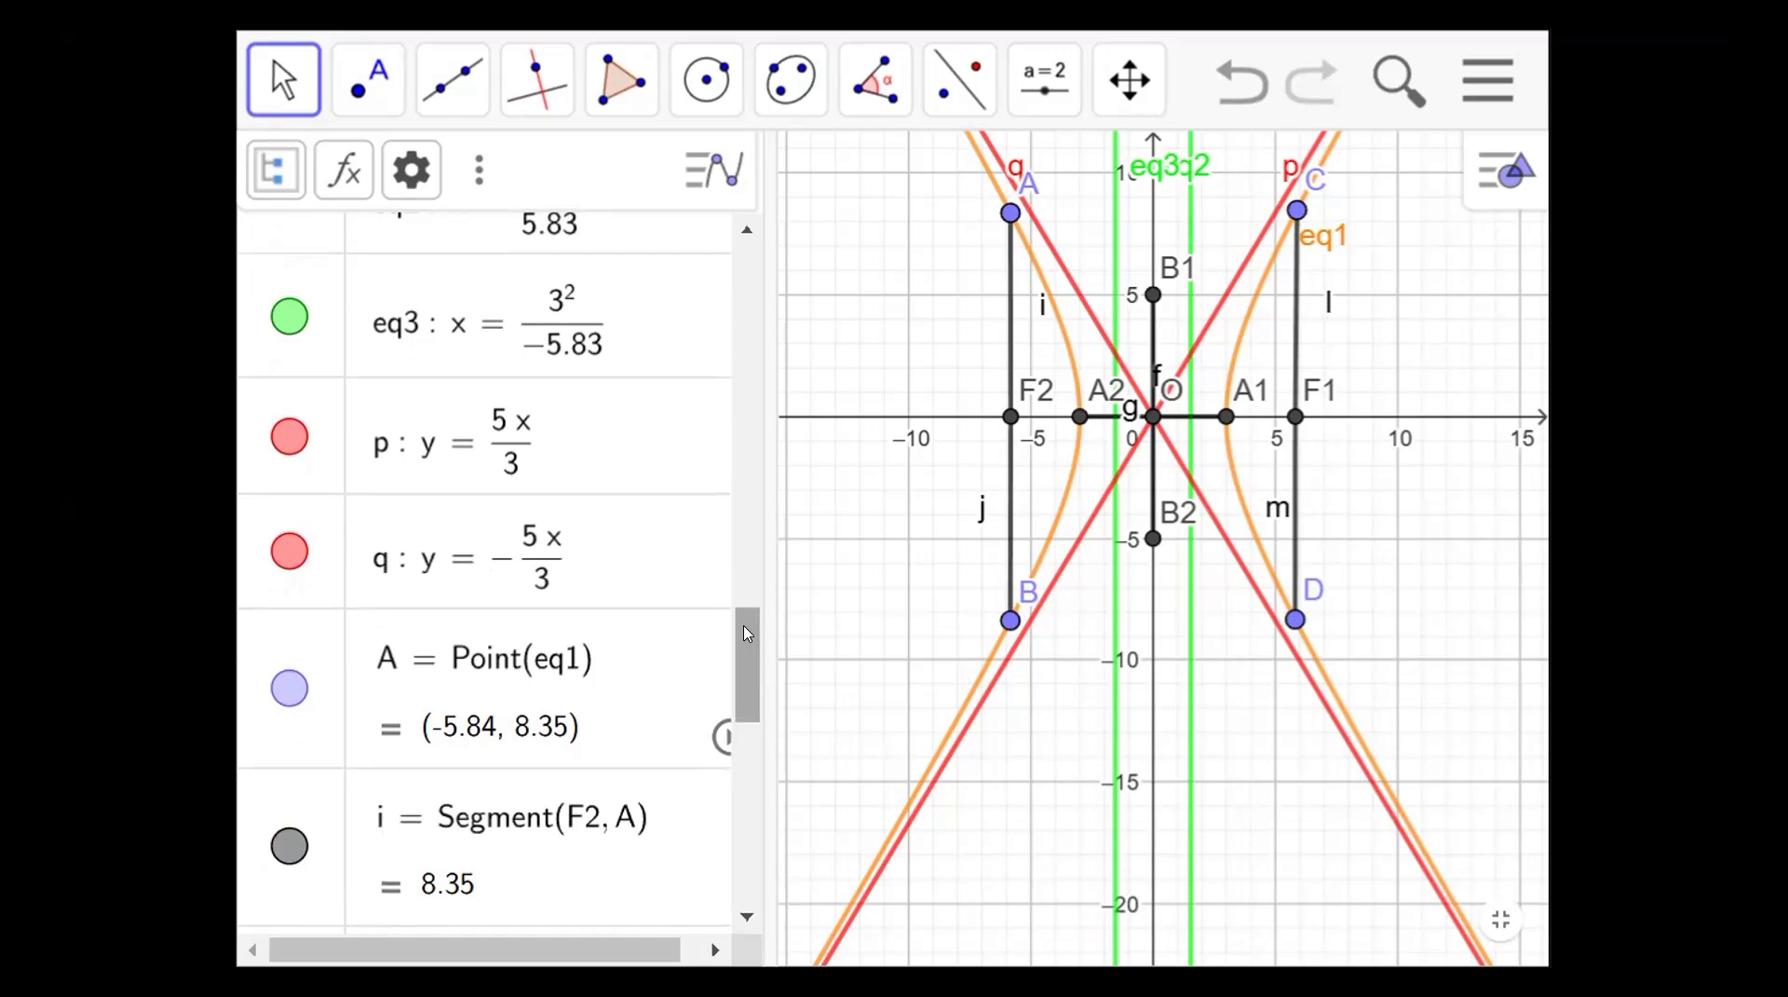
{"action": "left_click_drag", "start_coordinate": [745, 633], "coordinate": [753, 822]}
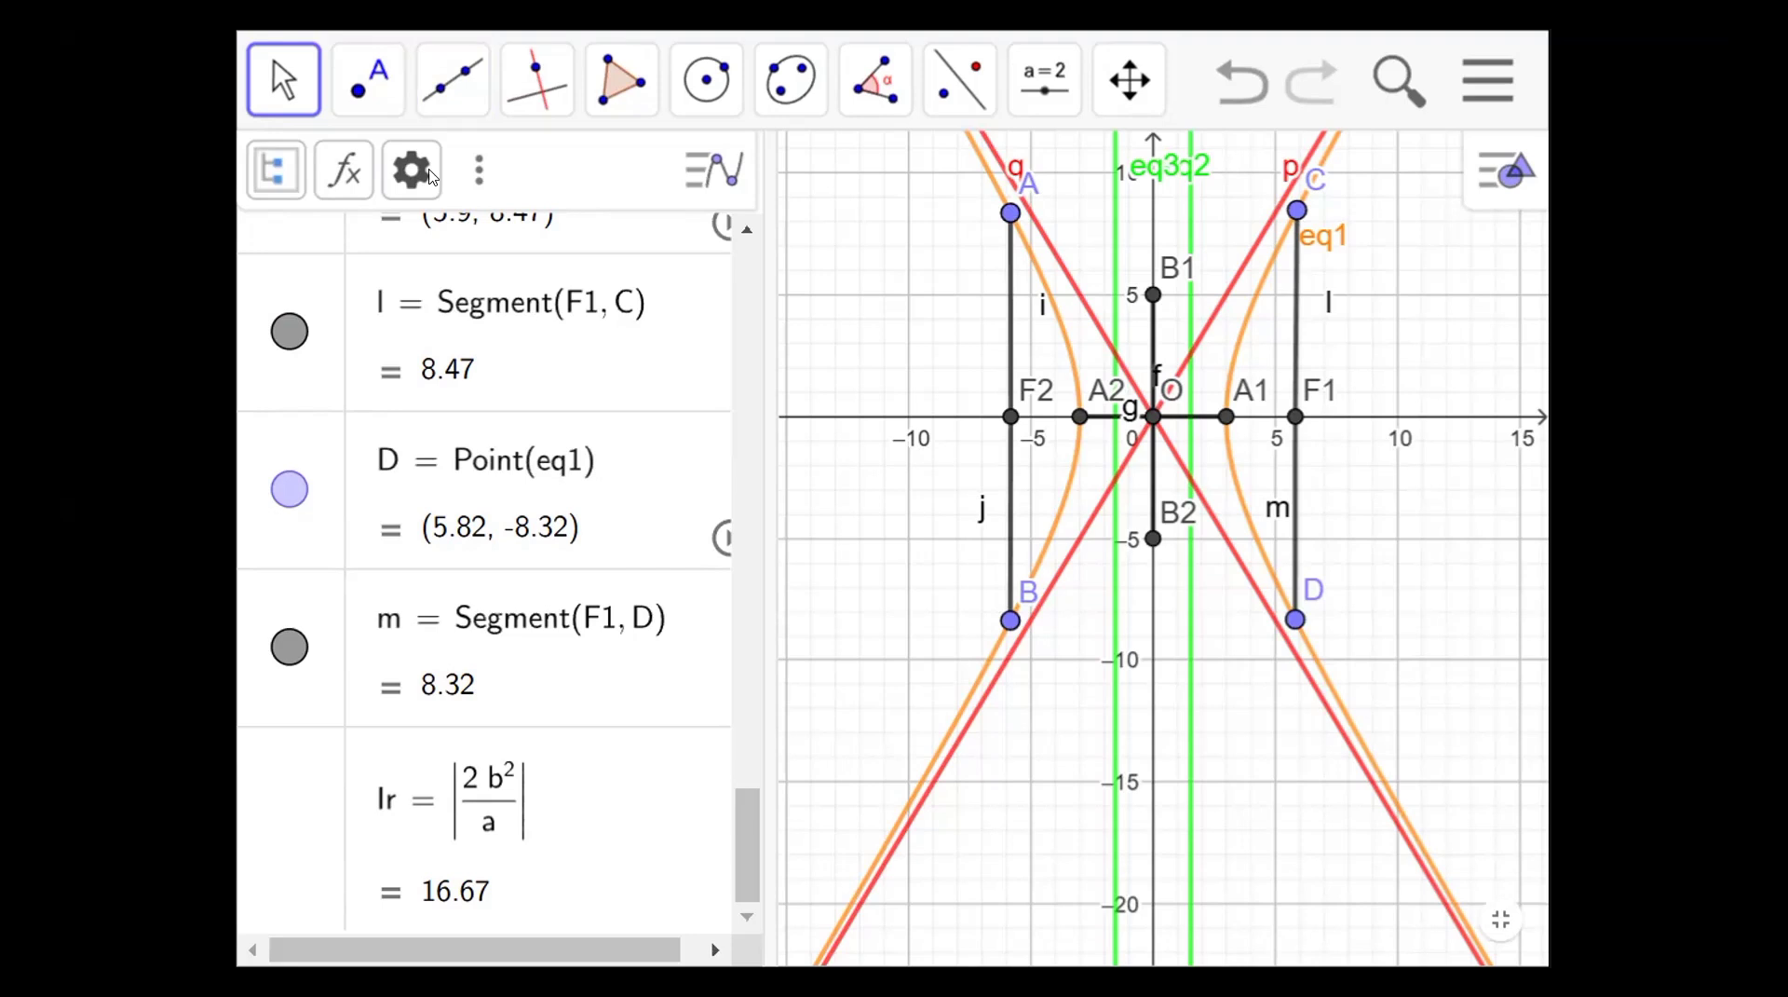
{"action": "left_click", "coordinate": [453, 79]}
{"action": "left_click", "coordinate": [548, 271]}
{"action": "left_click", "coordinate": [284, 79]}
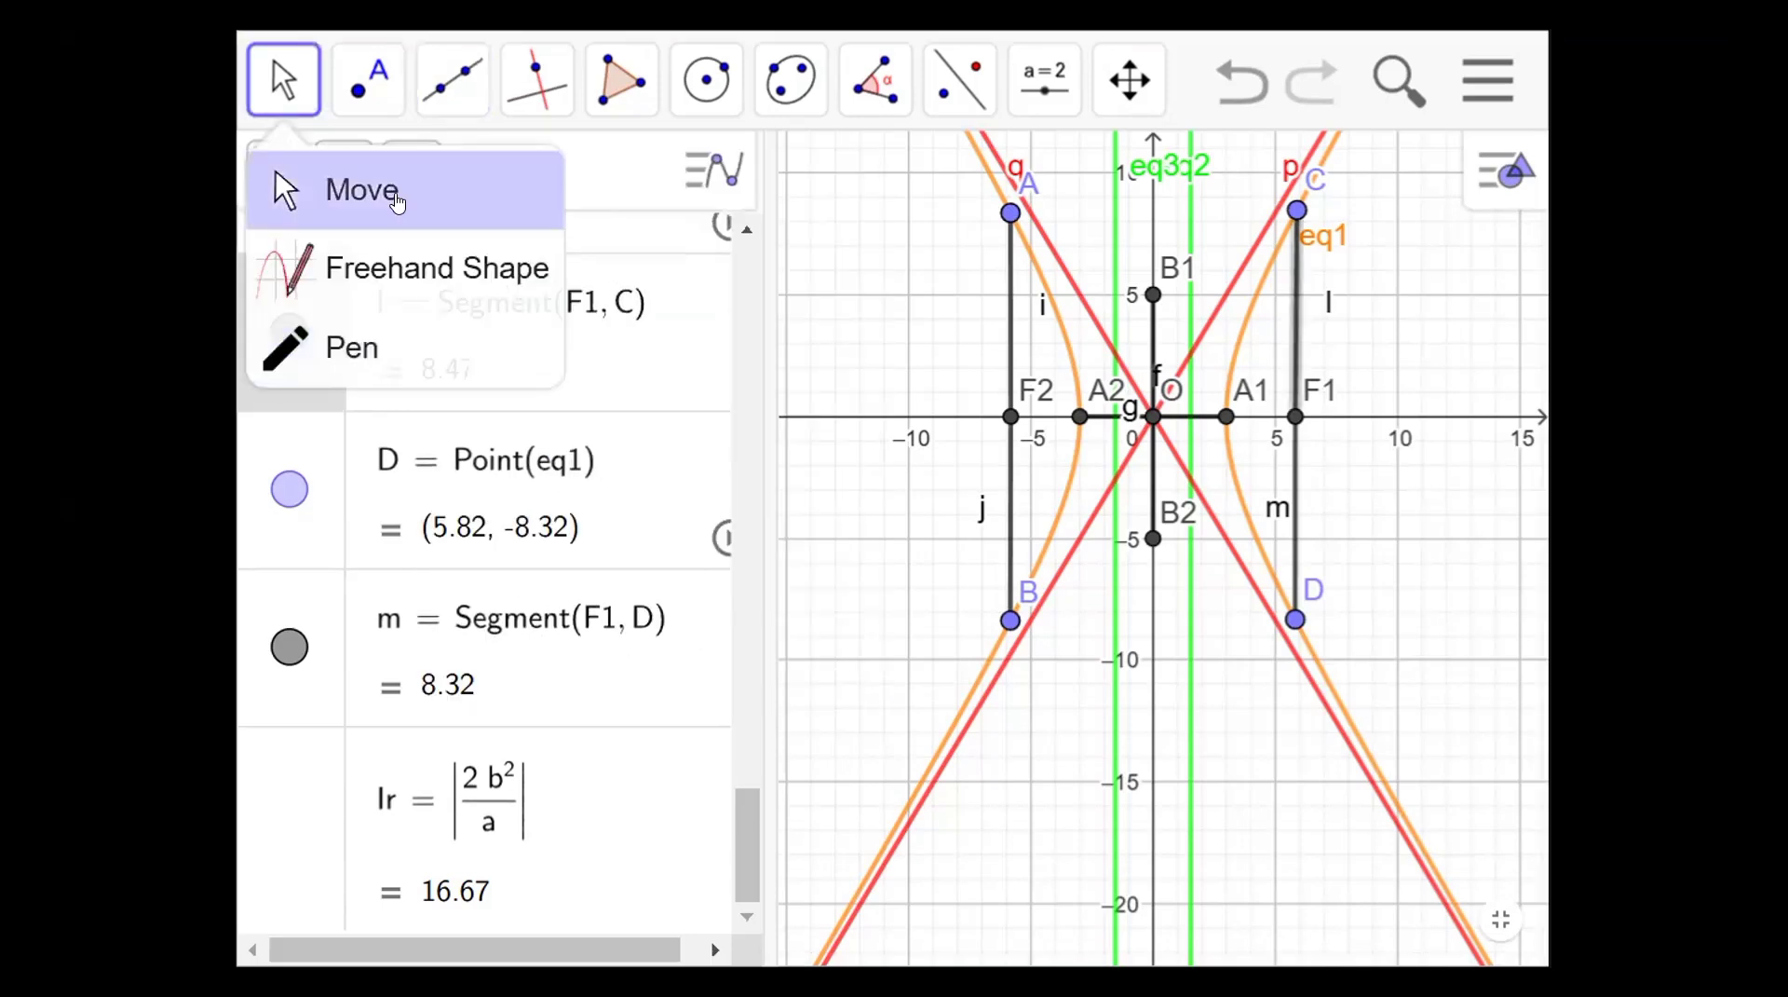
{"action": "left_click", "coordinate": [391, 189]}
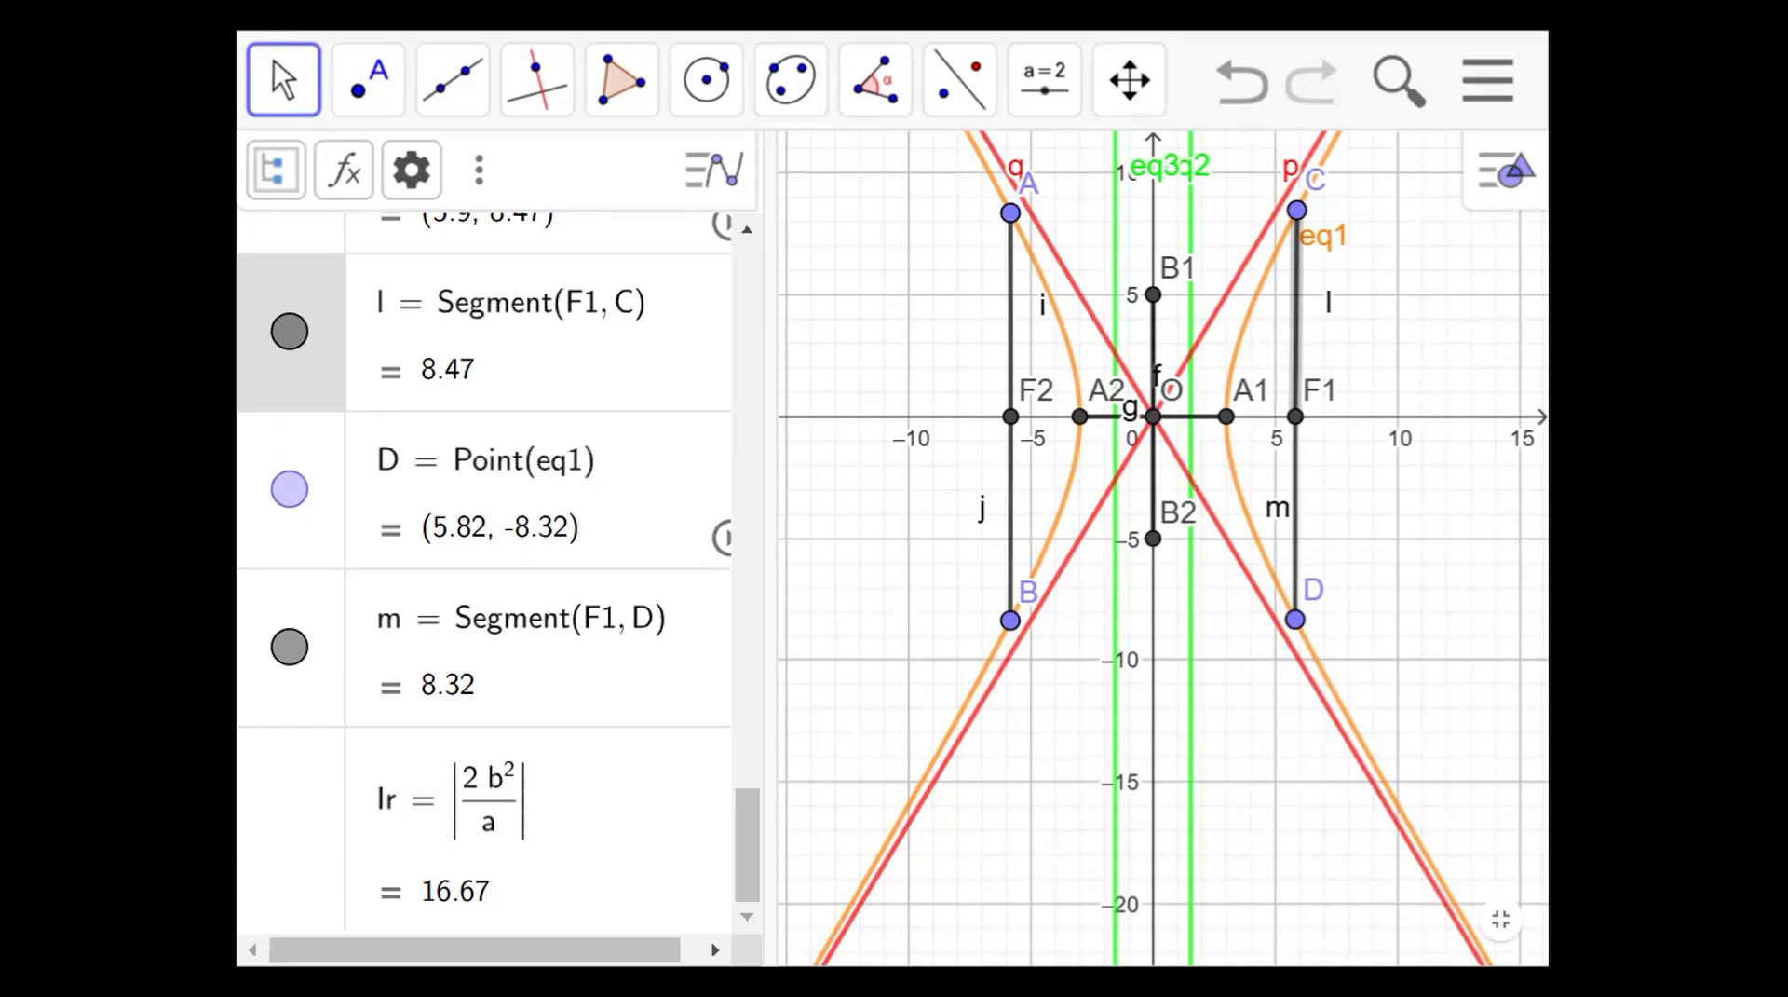
{"action": "left_click_drag", "start_coordinate": [1046, 475], "coordinate": [1046, 586]}
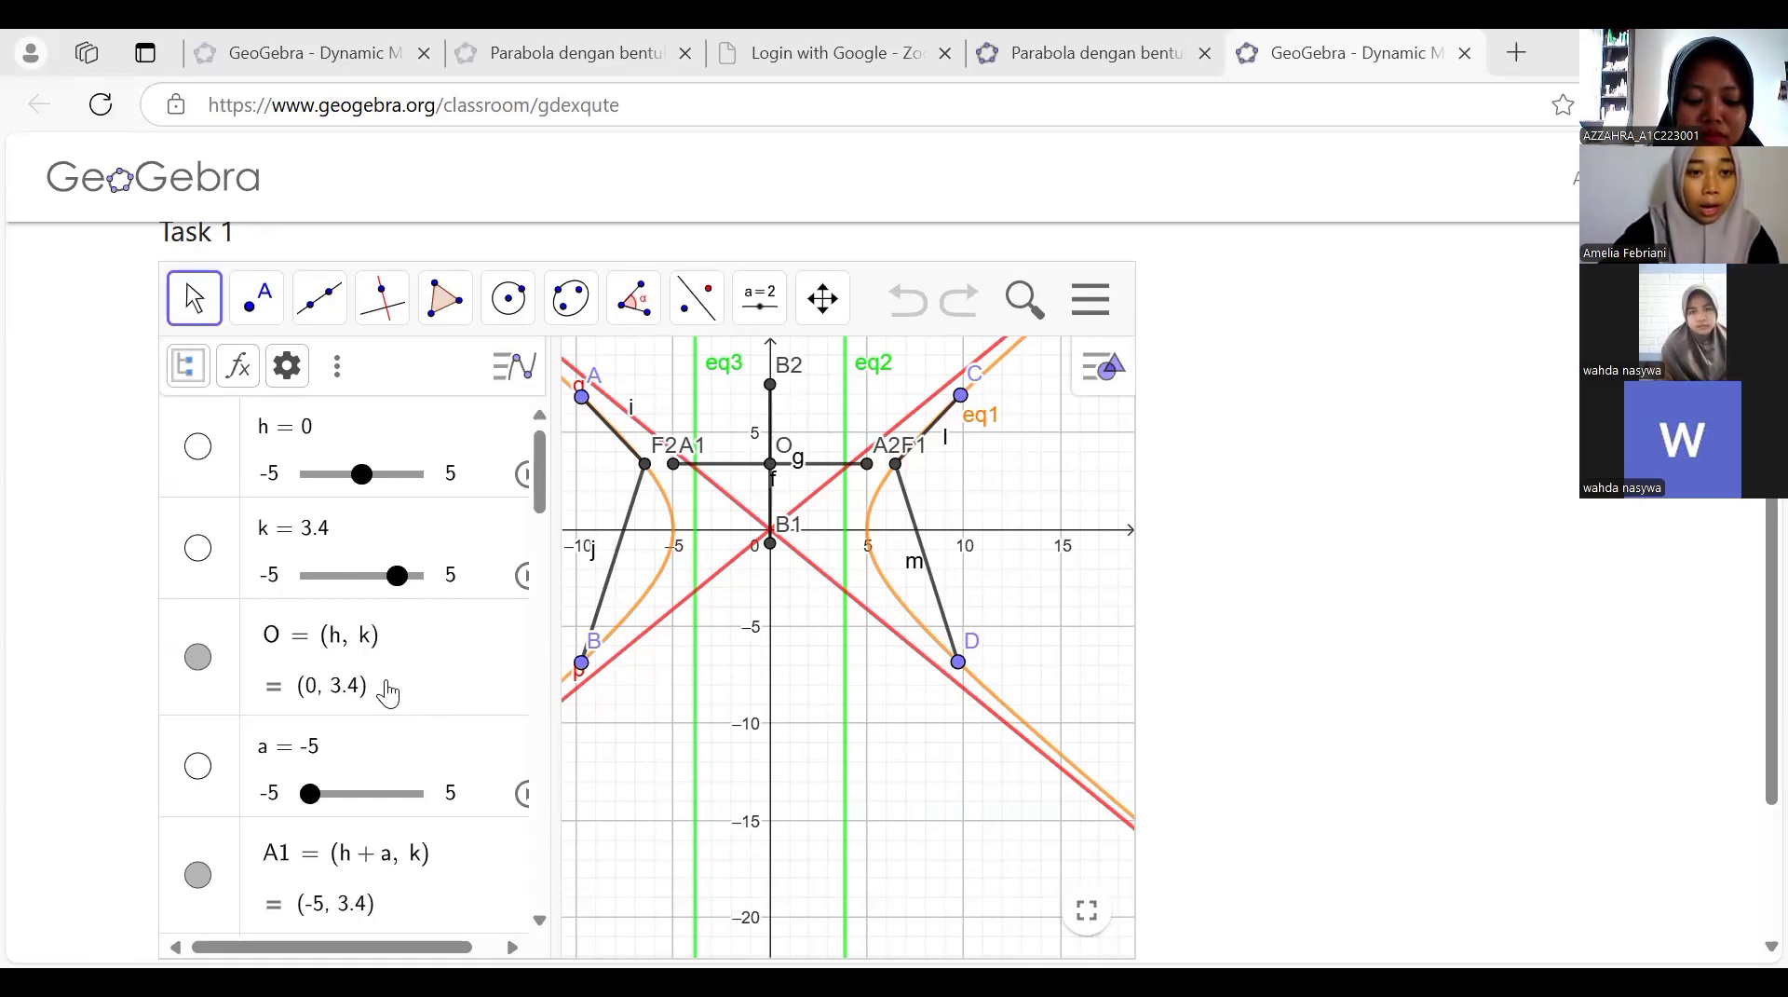
Review the Task 1 hyperbola definitions from centre O through foci F1 and F2 and equations eq1 to eq3
{"action": "scroll", "coordinate": [391, 692], "scroll_direction": "down", "scroll_amount": 1}
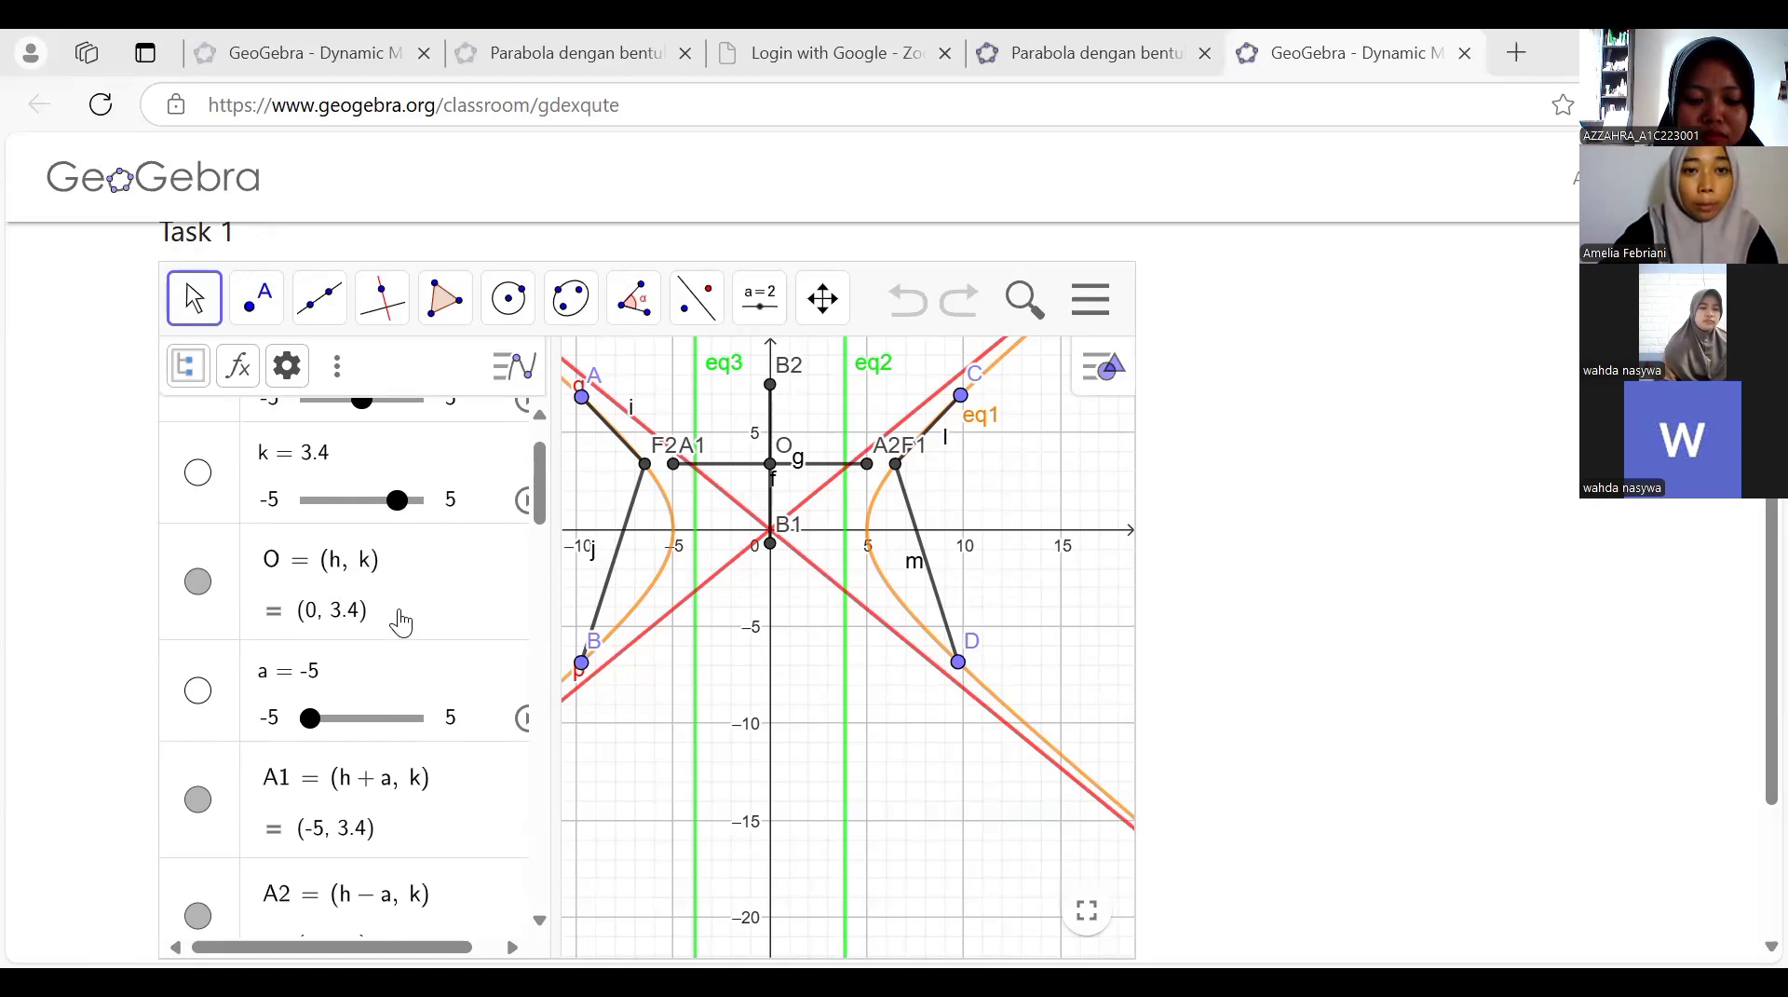
{"action": "scroll", "coordinate": [405, 618], "scroll_direction": "down", "scroll_amount": 1}
{"action": "scroll", "coordinate": [404, 619], "scroll_direction": "down", "scroll_amount": 2}
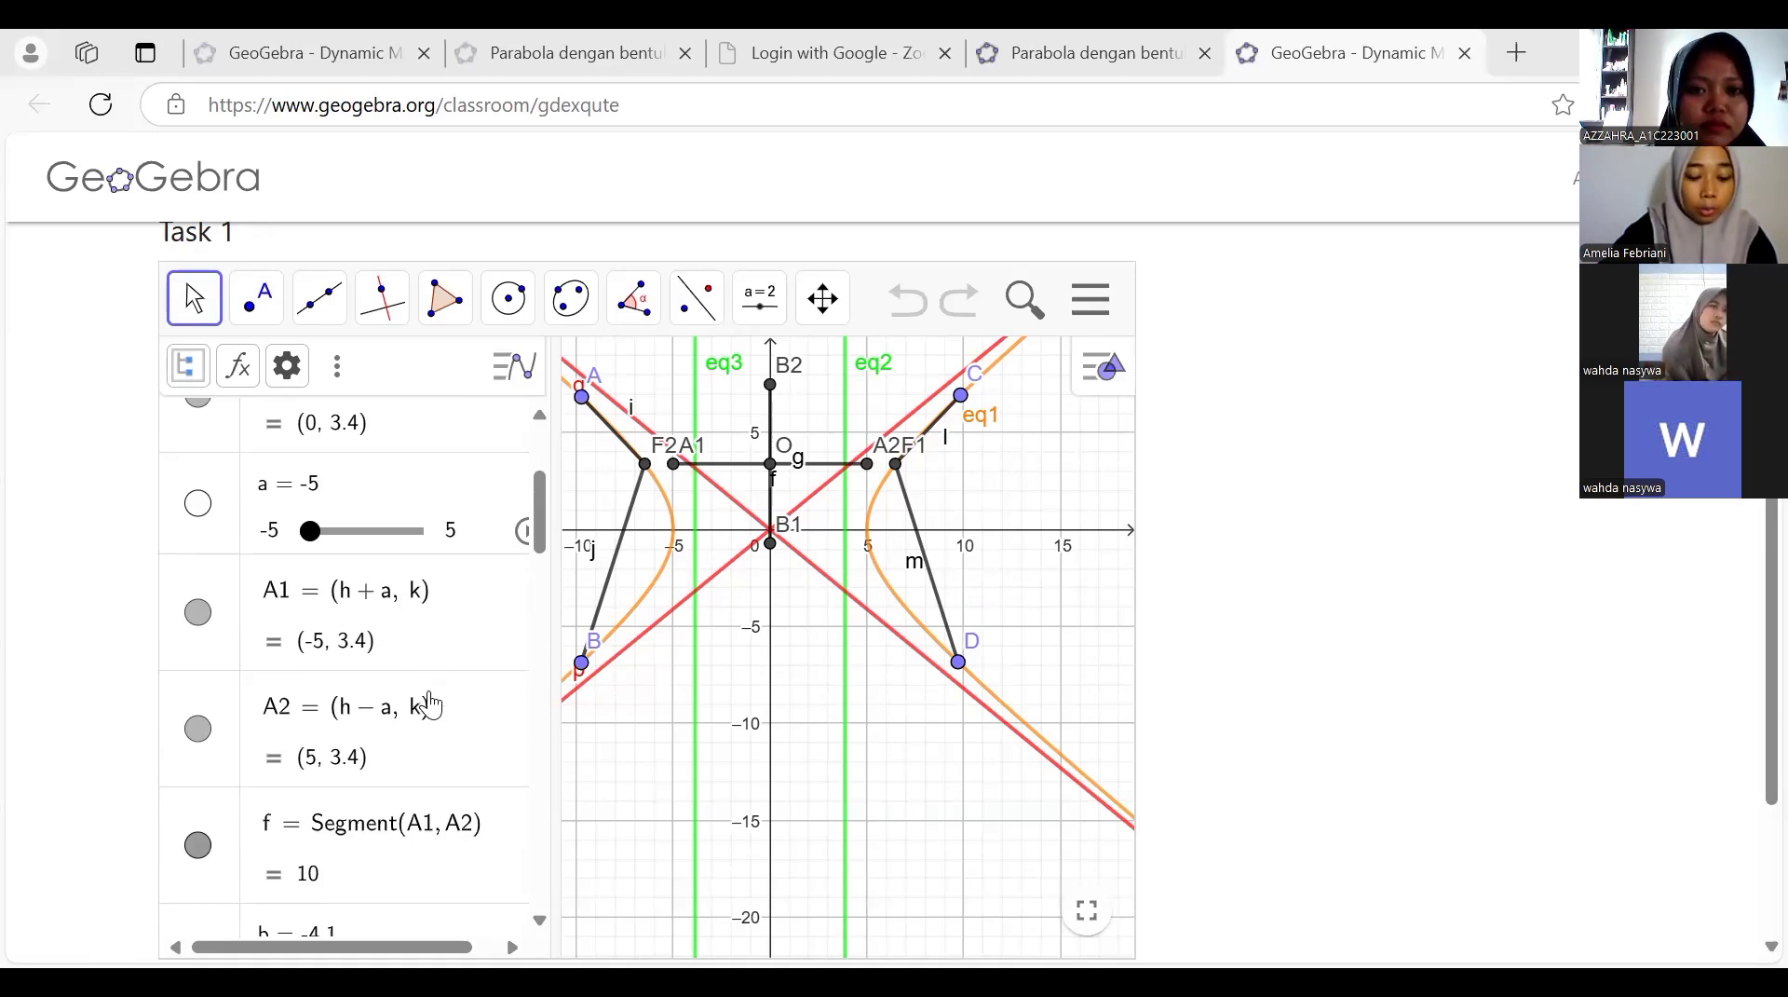
{"action": "scroll", "coordinate": [428, 705], "scroll_direction": "down", "scroll_amount": 9}
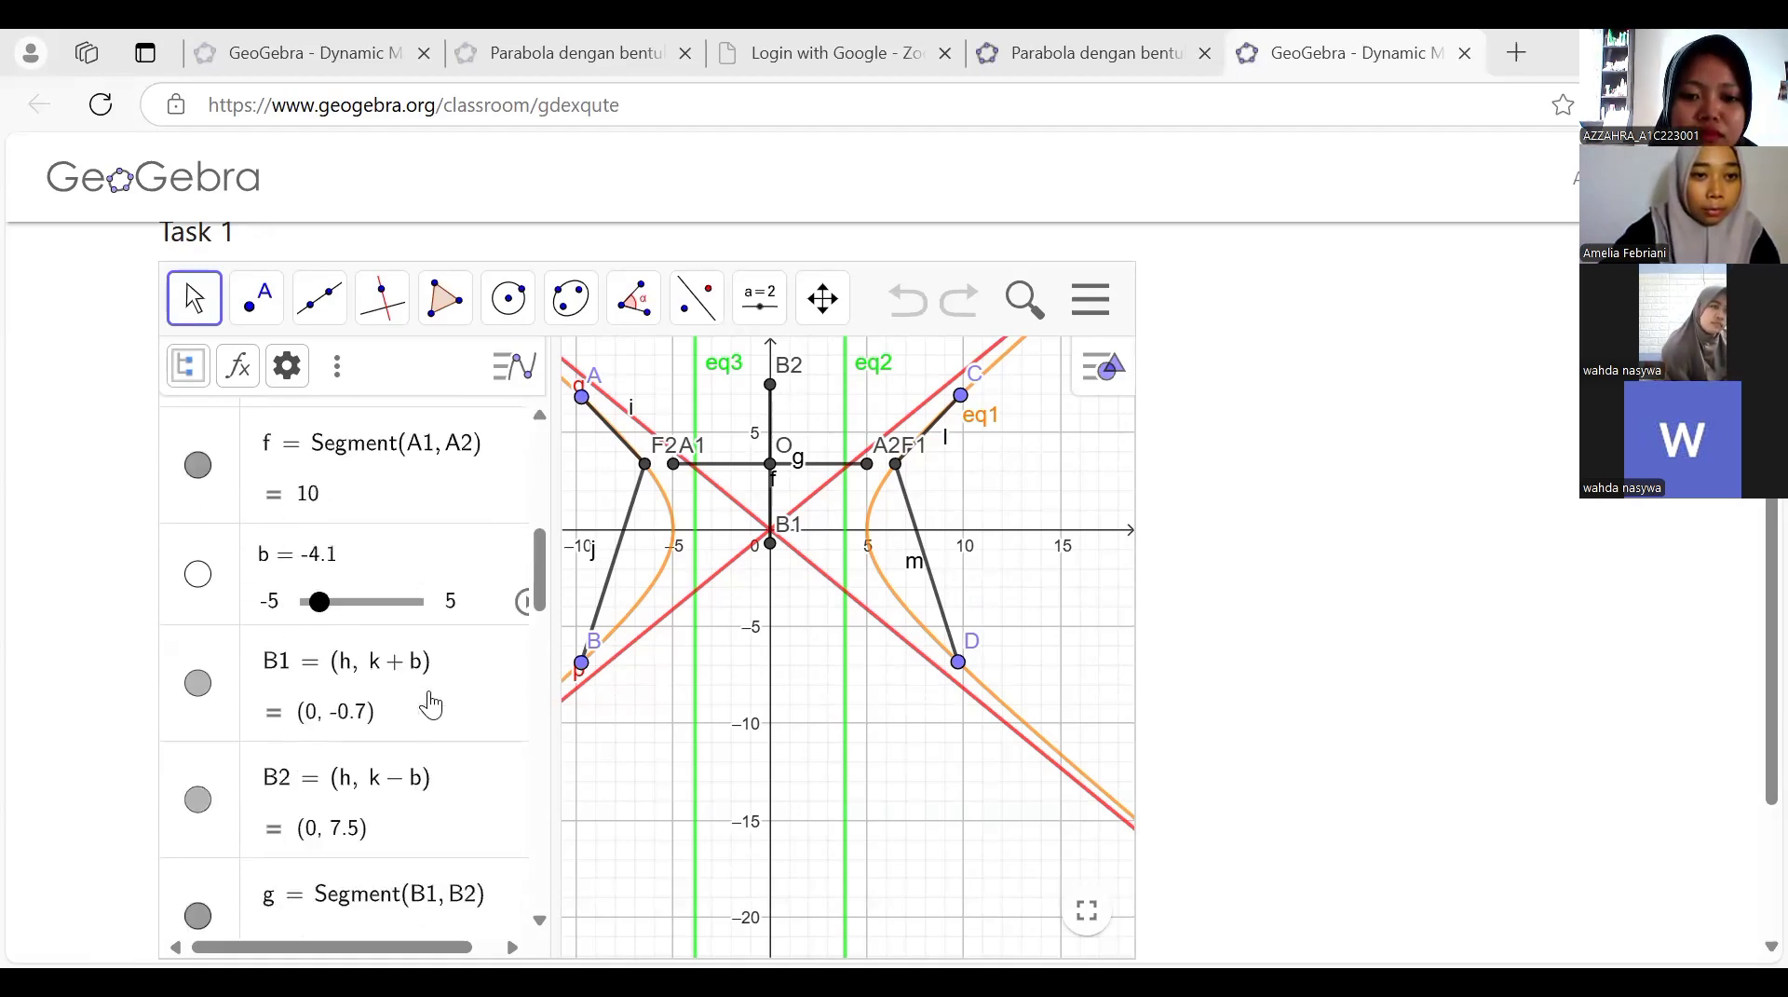
{"action": "scroll", "coordinate": [431, 705], "scroll_direction": "down", "scroll_amount": 3}
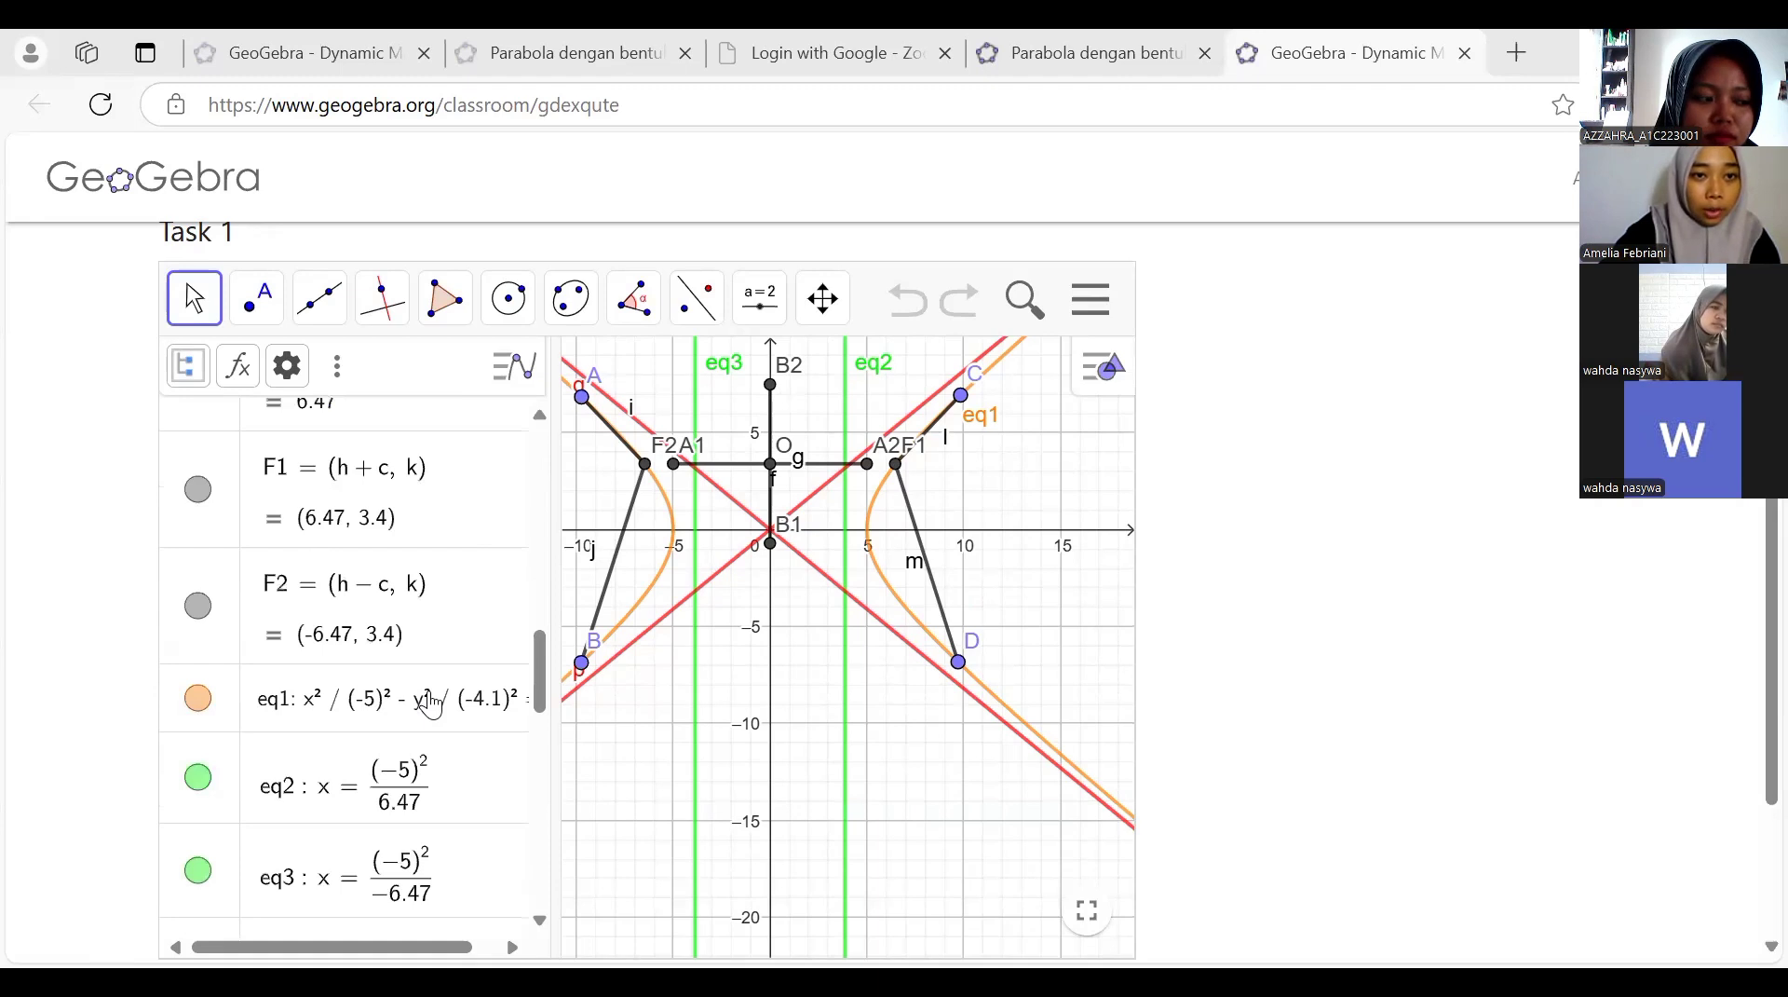
{"action": "scroll", "coordinate": [363, 482], "scroll_direction": "down", "scroll_amount": 1}
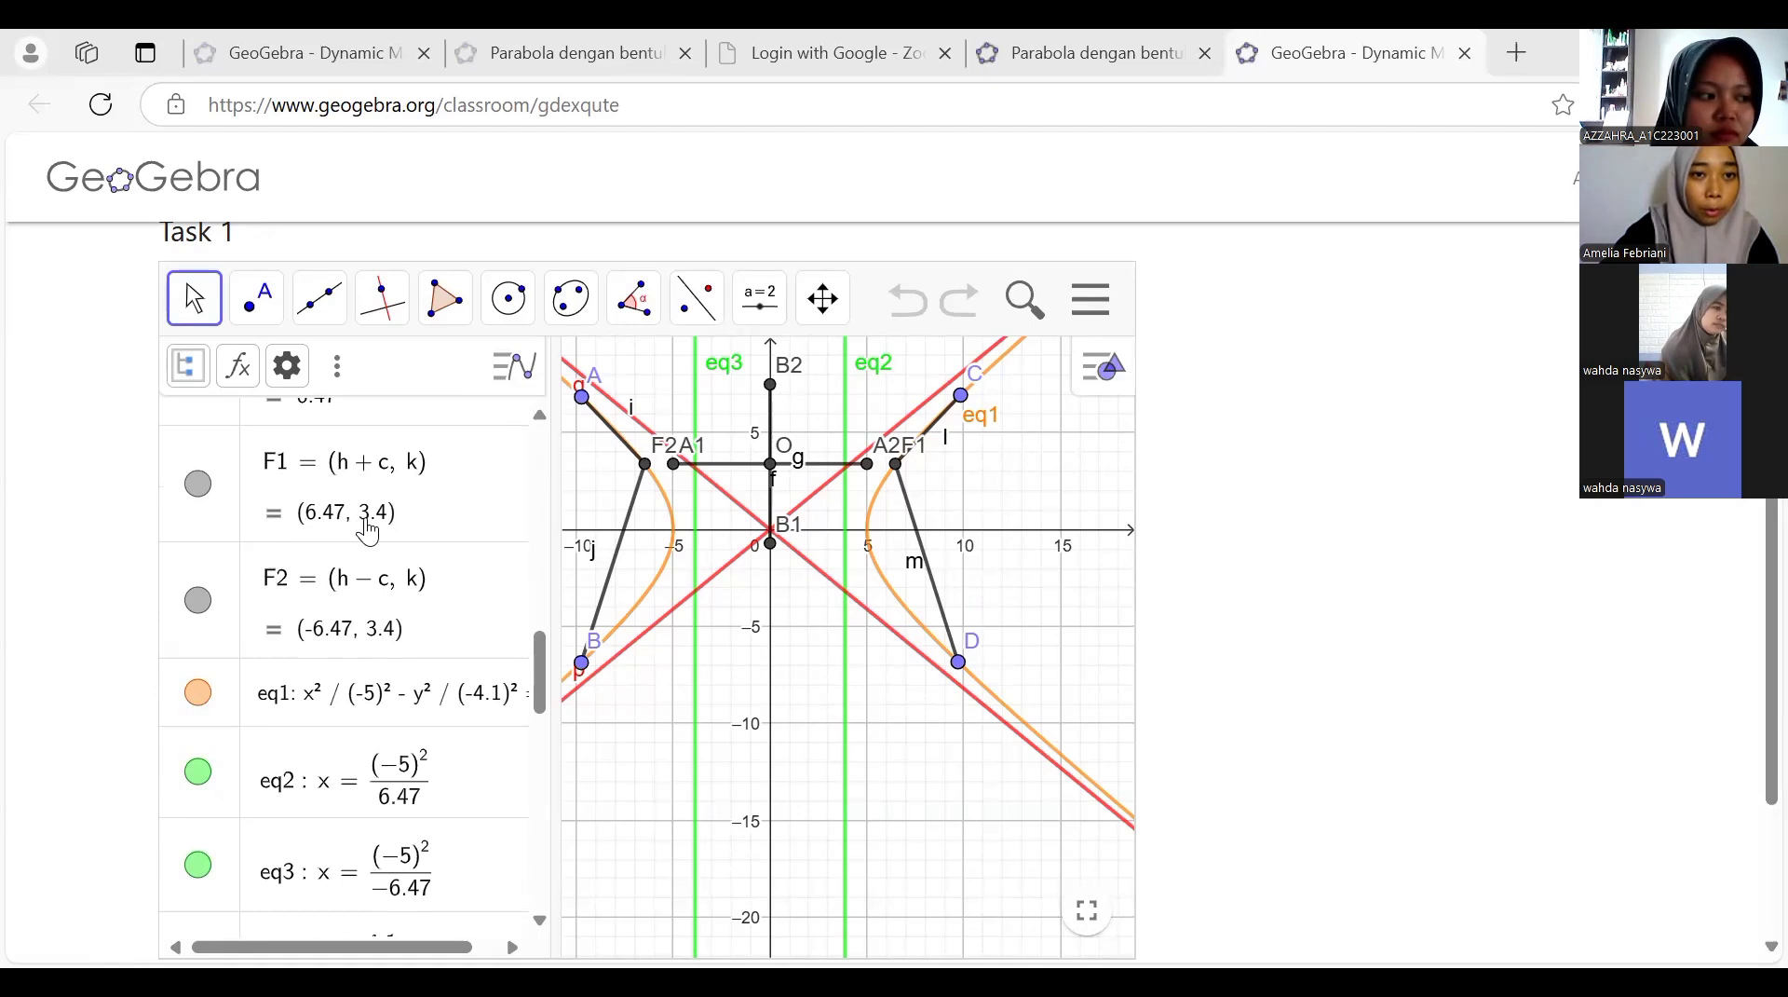
{"action": "scroll", "coordinate": [401, 531], "scroll_direction": "down", "scroll_amount": 1}
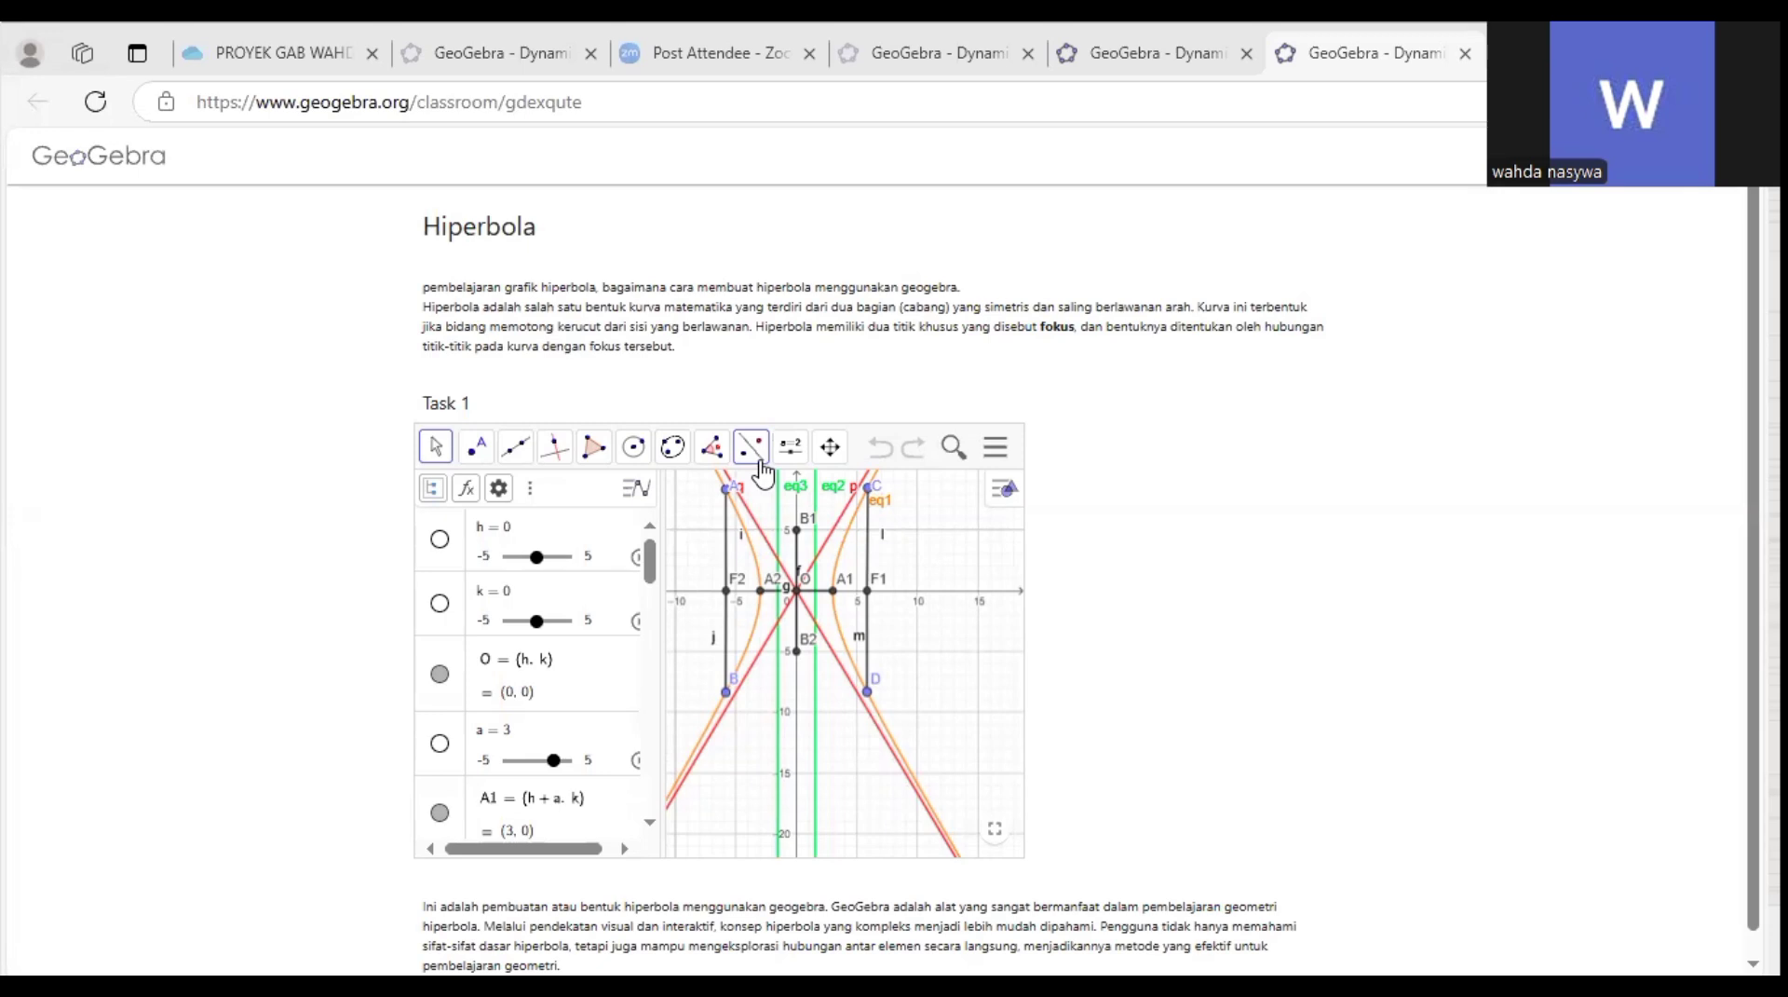
Examine the definitions of c and the foci F1 and F2 in the Hiperbola task, and select point C on the curve
{"action": "scroll", "coordinate": [766, 522], "scroll_direction": "down", "scroll_amount": 1}
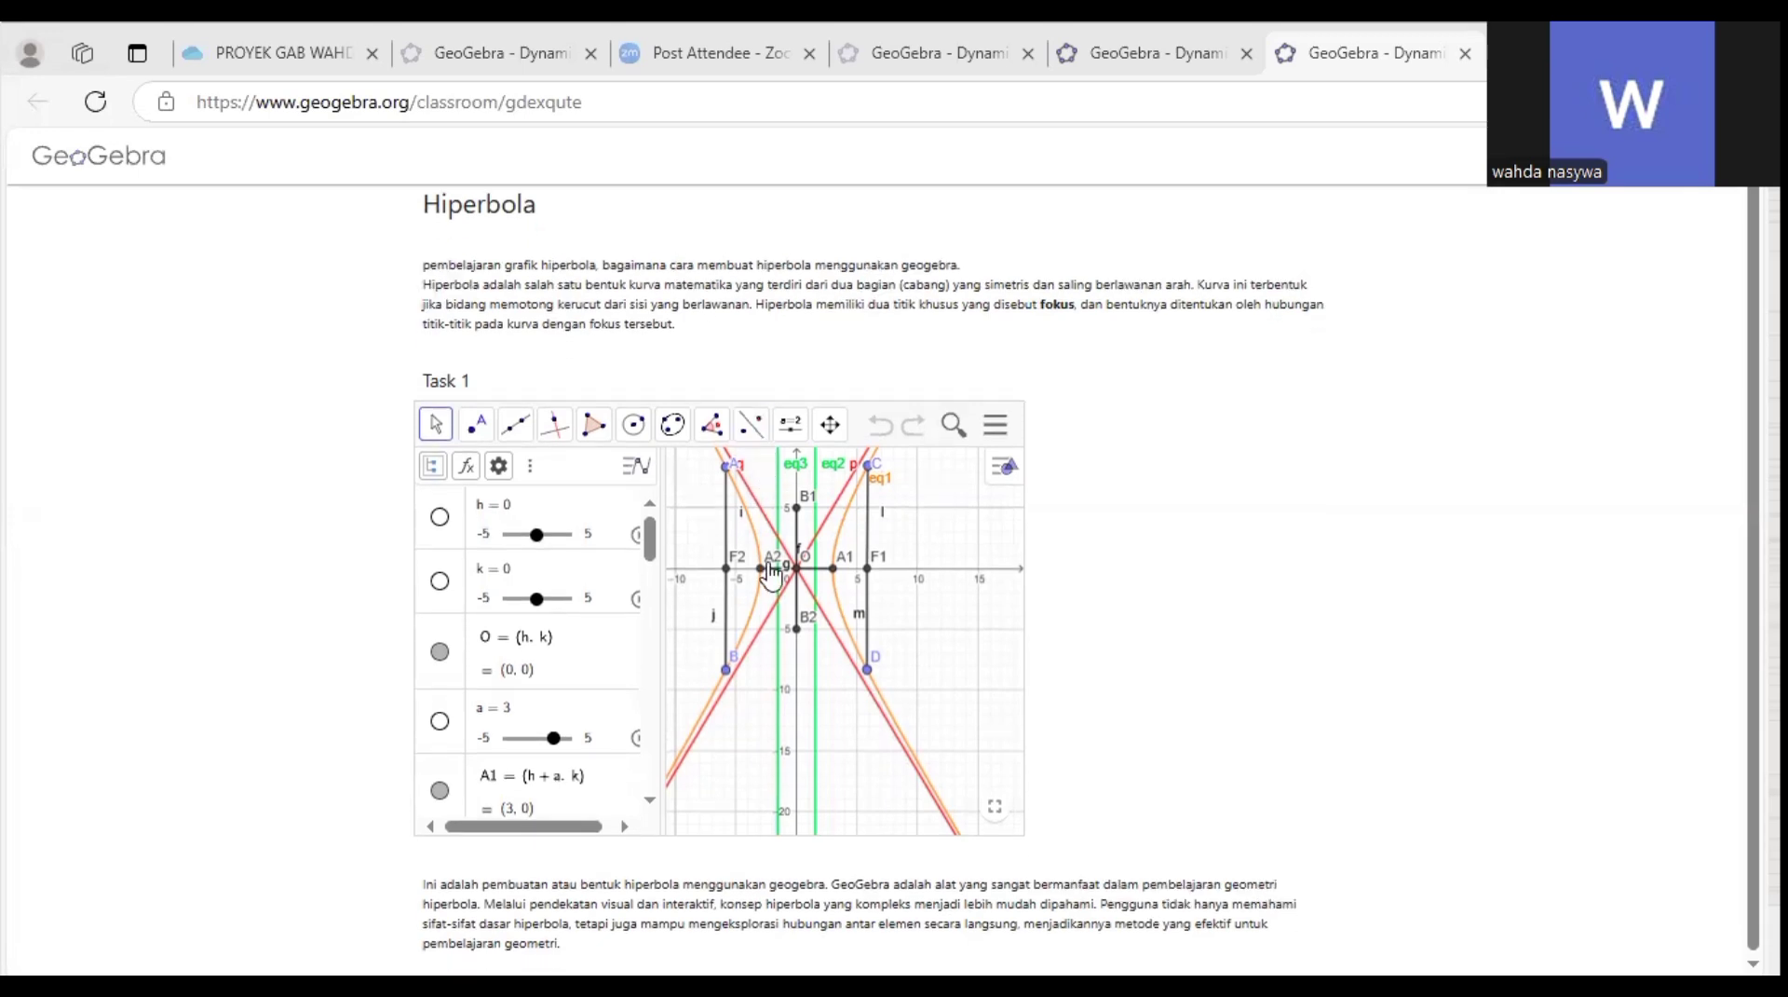
{"action": "scroll", "coordinate": [771, 576], "scroll_direction": "up", "scroll_amount": 1}
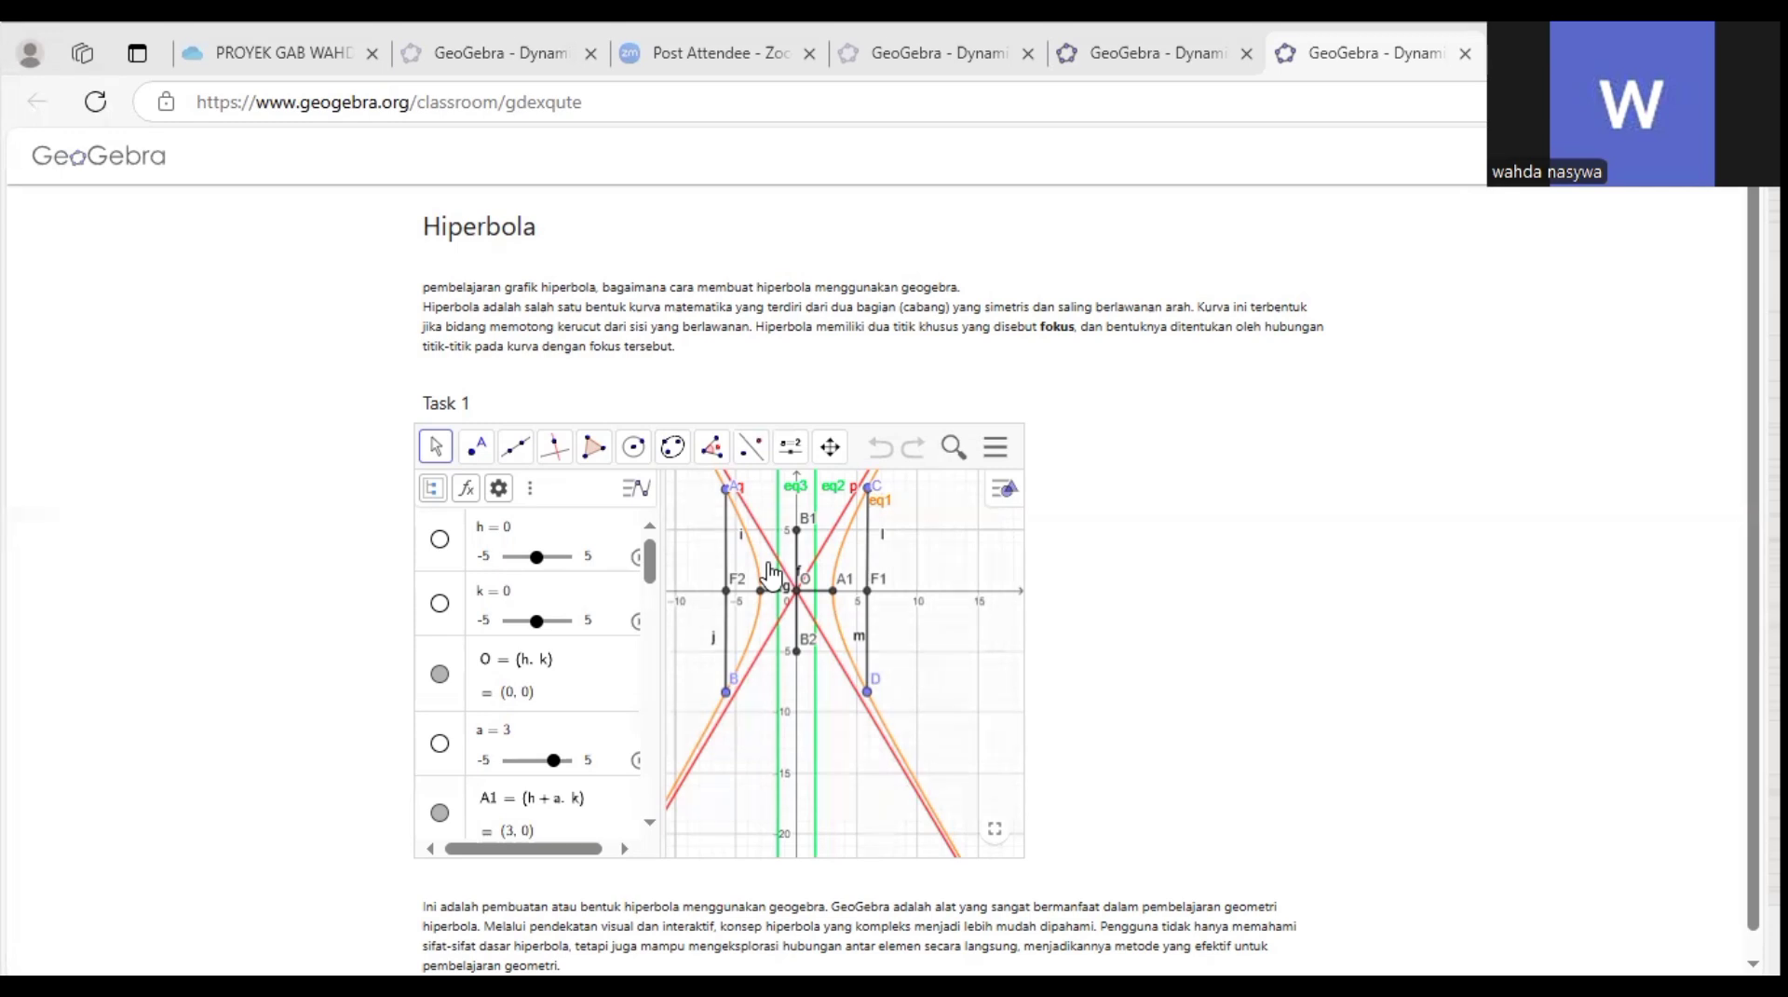
{"action": "scroll", "coordinate": [536, 729], "scroll_direction": "down", "scroll_amount": 5}
{"action": "scroll", "coordinate": [537, 728], "scroll_direction": "up", "scroll_amount": 5}
{"action": "scroll", "coordinate": [537, 729], "scroll_direction": "down", "scroll_amount": 5}
{"action": "scroll", "coordinate": [537, 728], "scroll_direction": "up", "scroll_amount": 3}
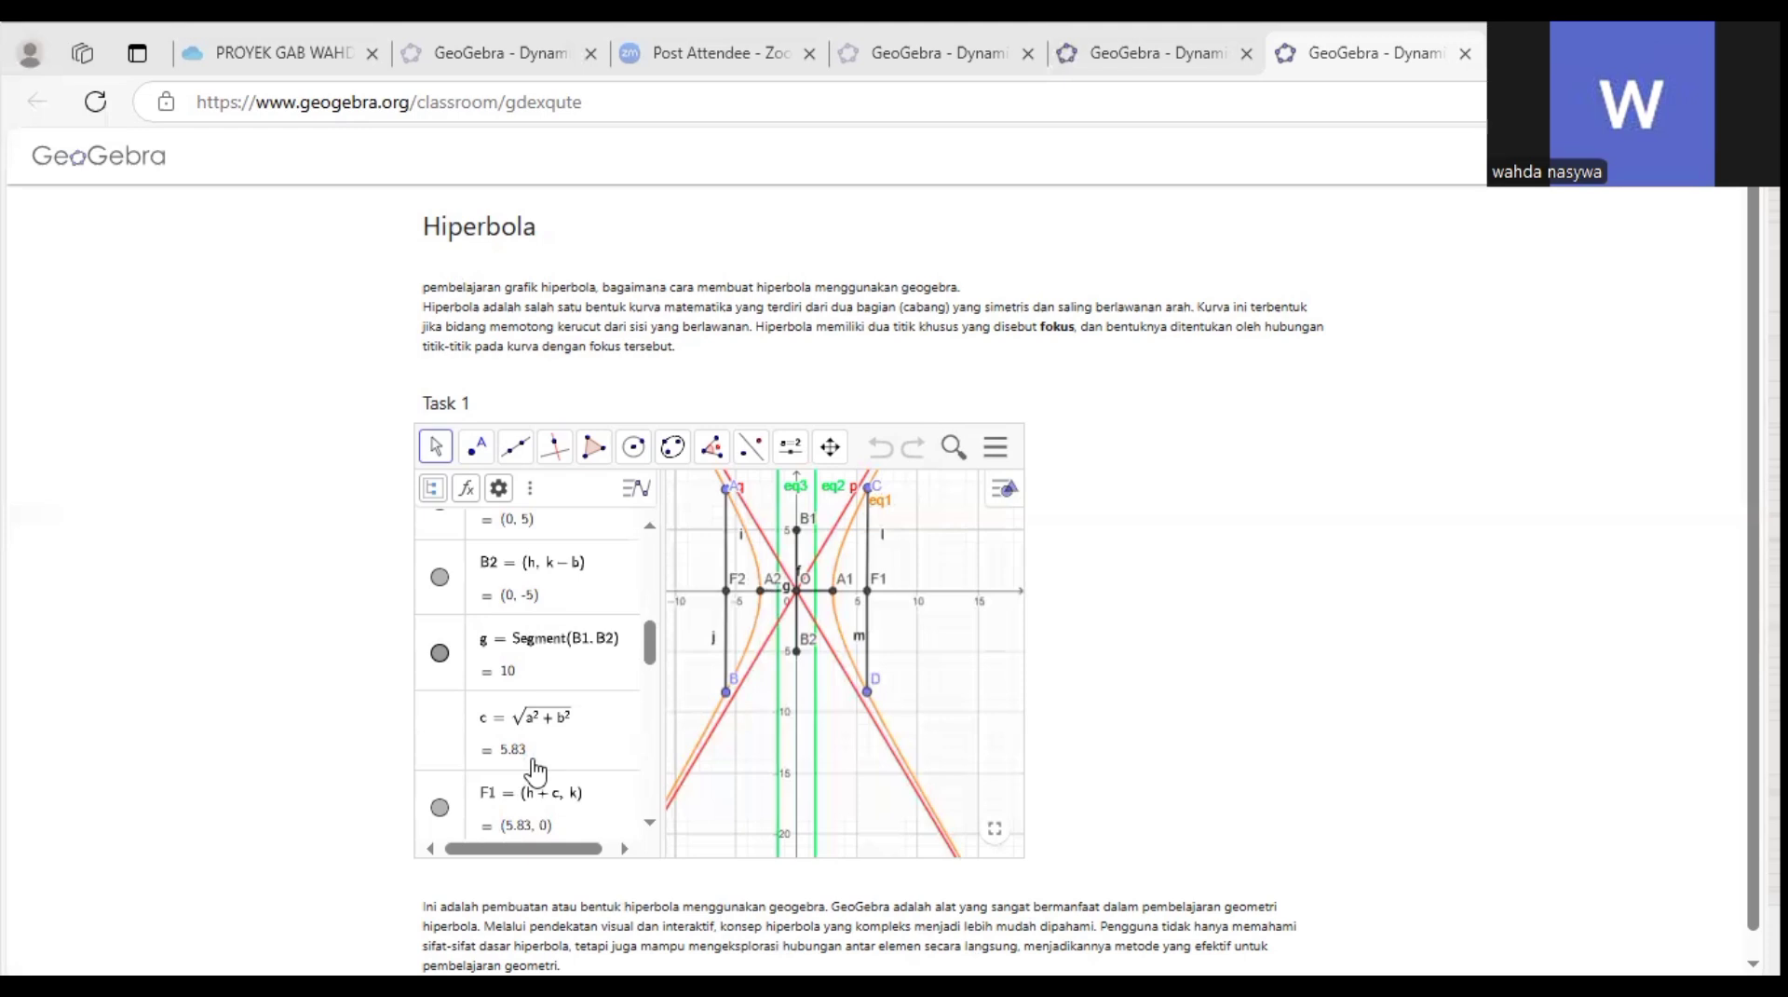
{"action": "scroll", "coordinate": [536, 771], "scroll_direction": "down", "scroll_amount": 3}
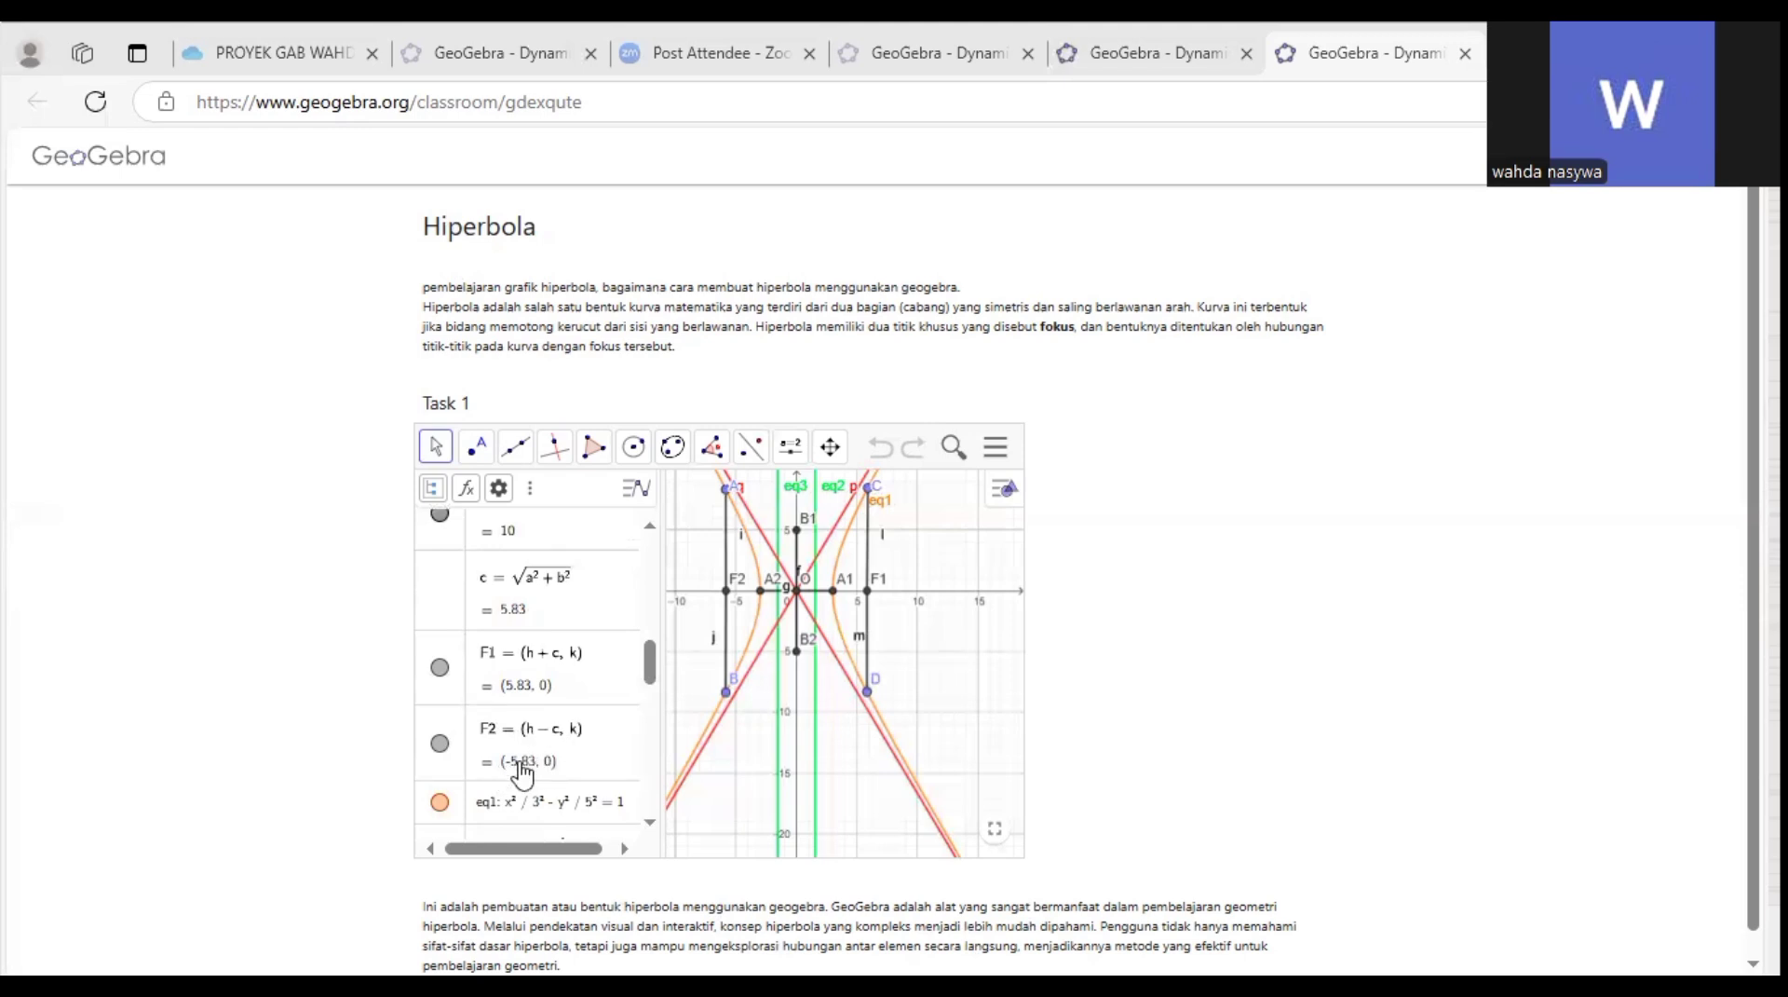
{"action": "scroll", "coordinate": [596, 770], "scroll_direction": "up", "scroll_amount": 2}
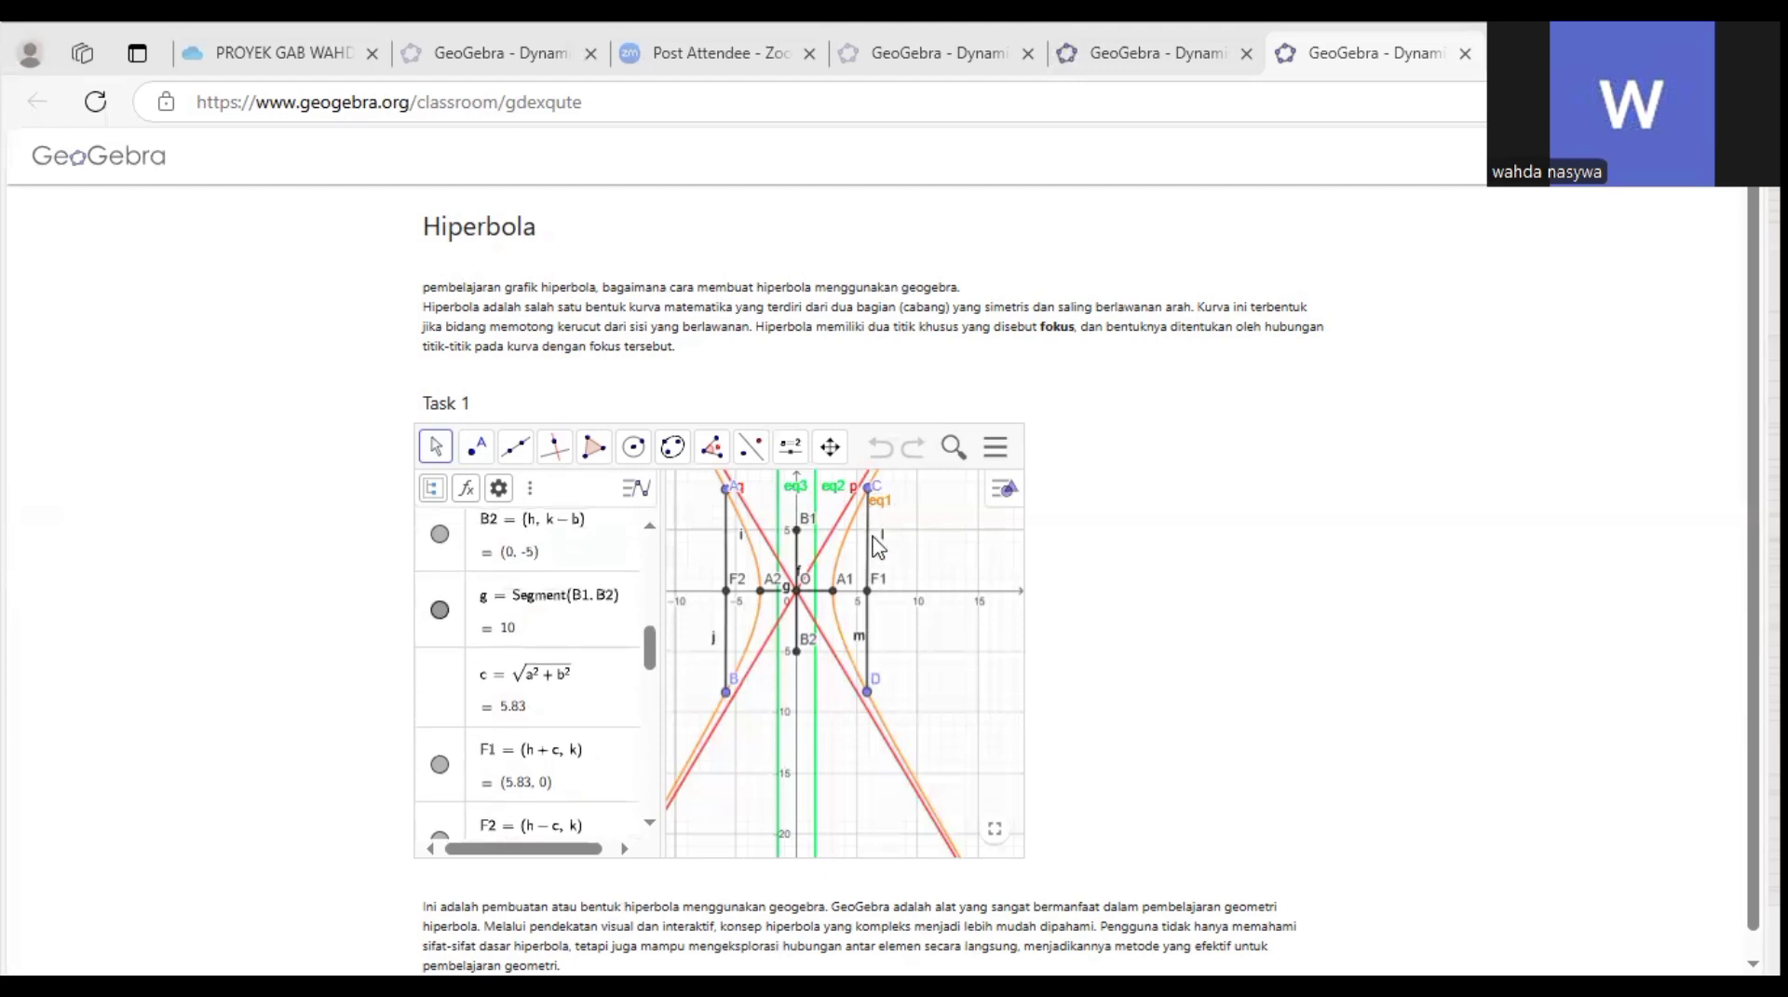
{"action": "left_click", "coordinate": [874, 504]}
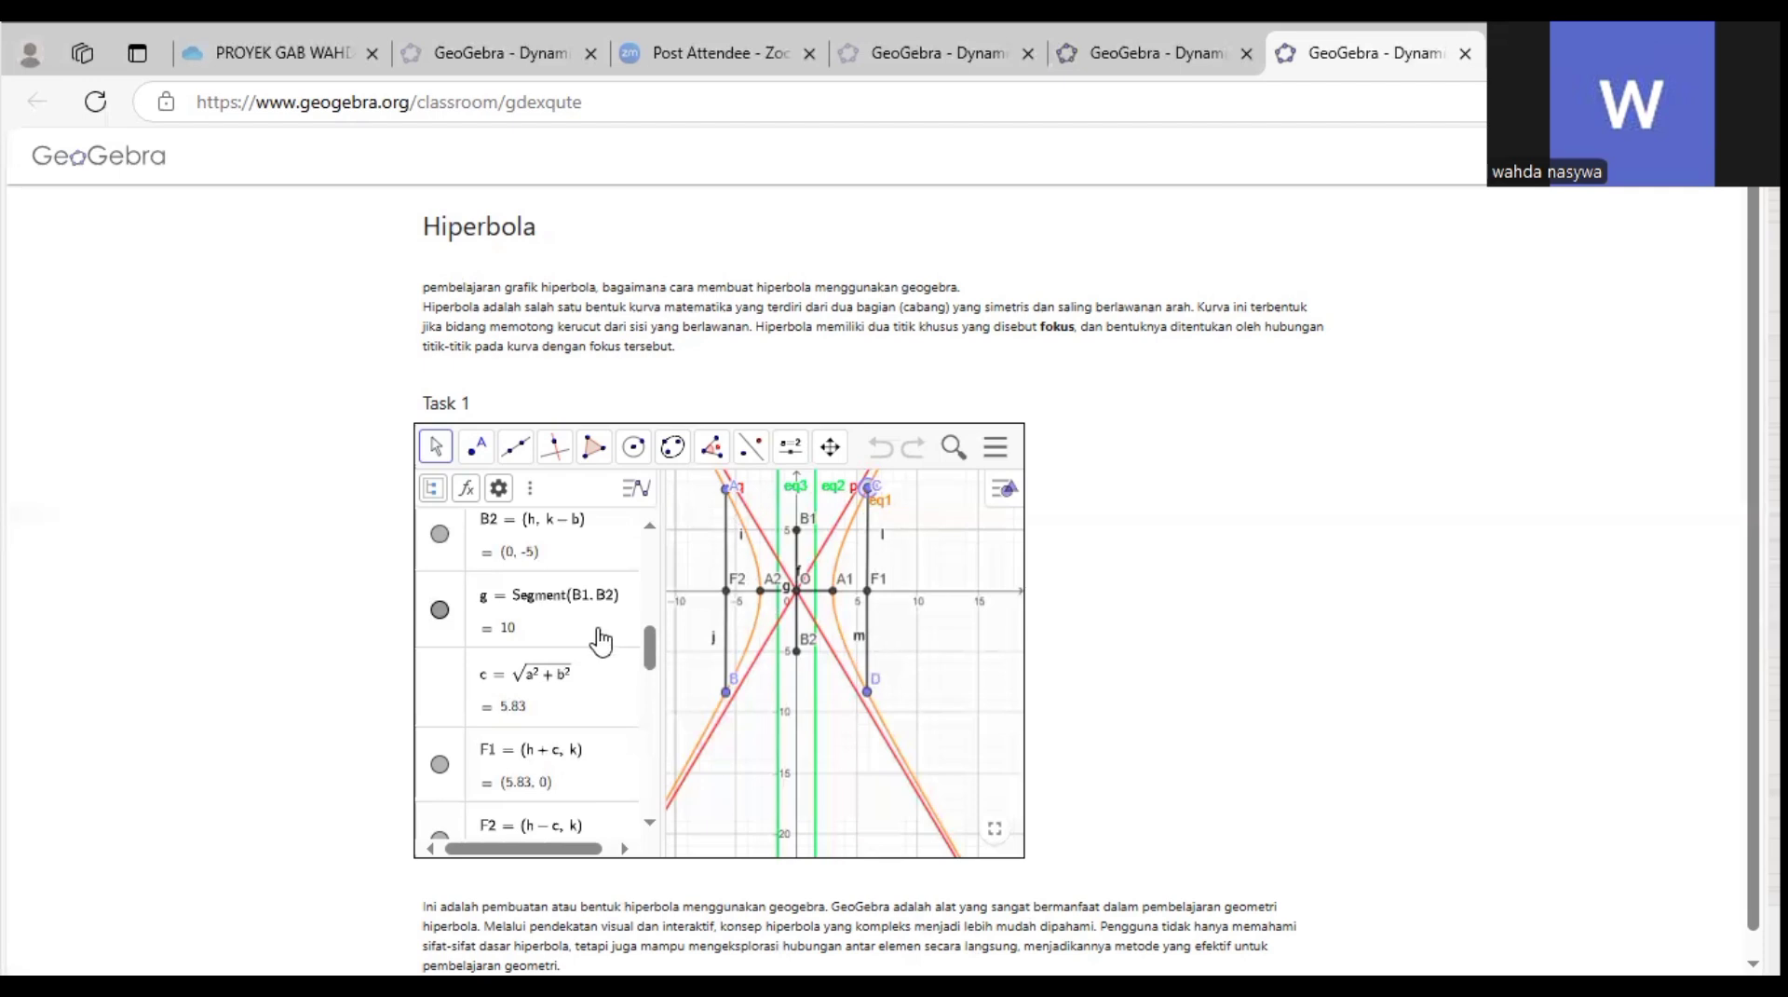
Review the complete list of hyperbola definitions from slider h to the latus rectum lr and return to its start
{"action": "scroll", "coordinate": [601, 641], "scroll_direction": "up", "scroll_amount": 5}
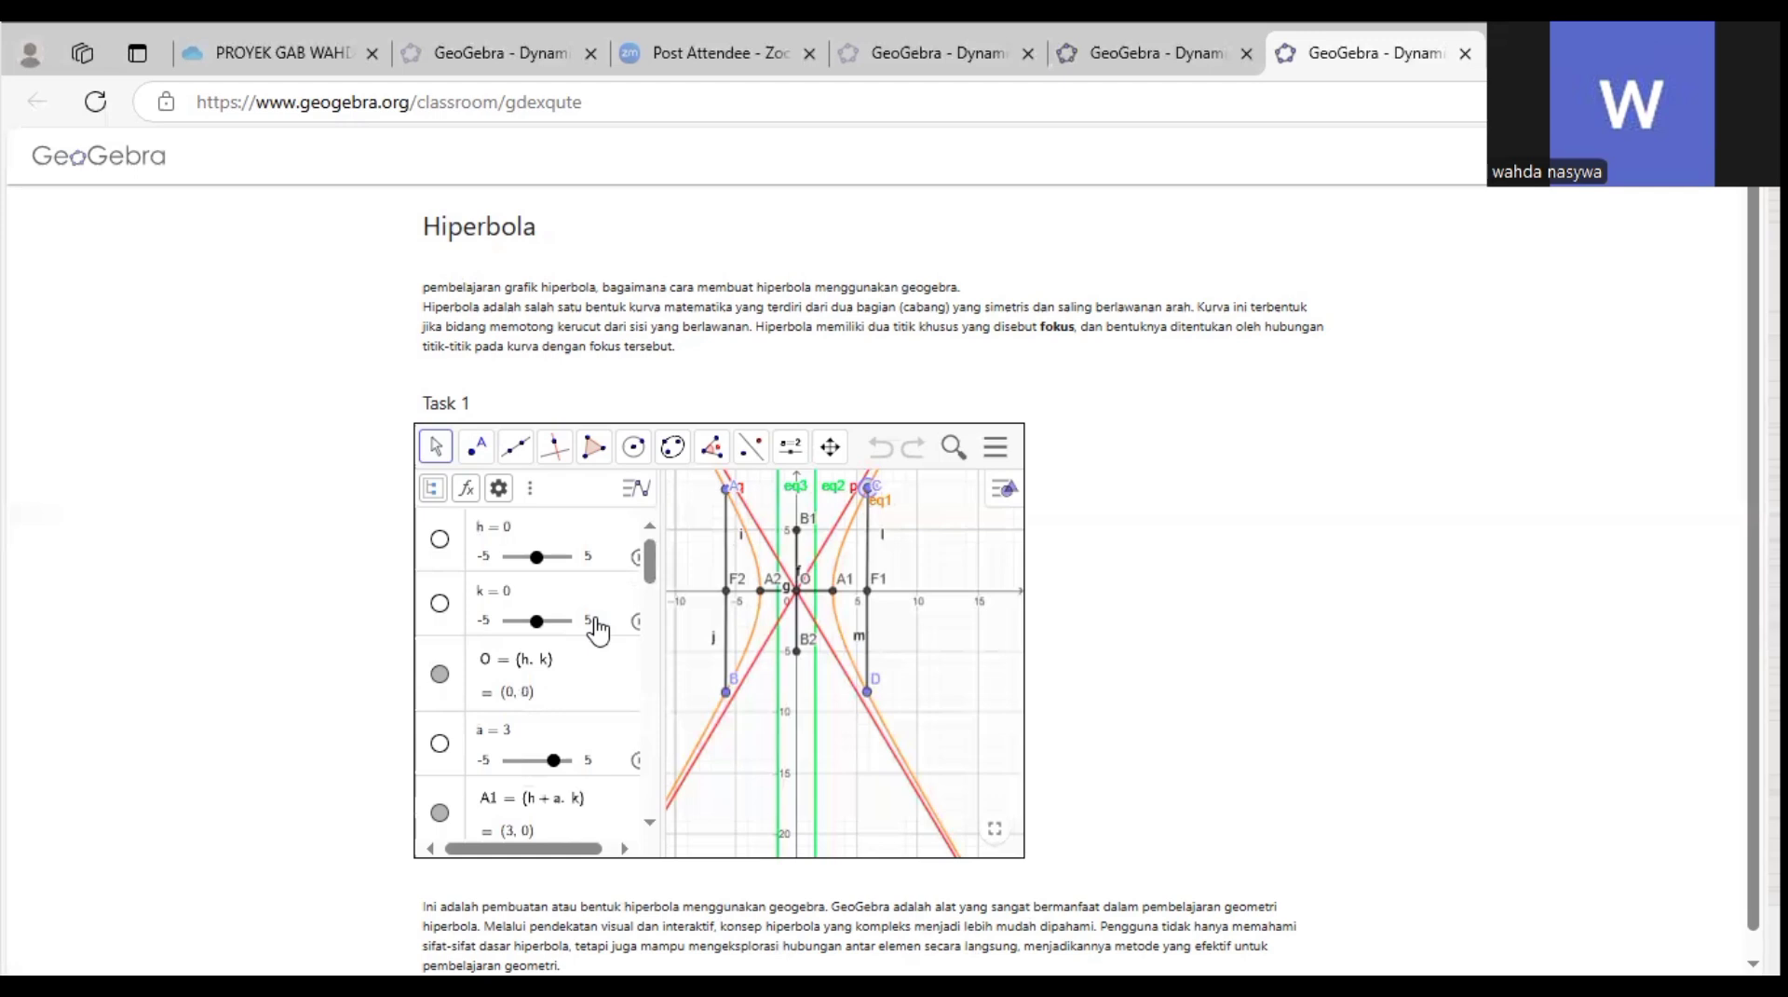
{"action": "scroll", "coordinate": [598, 631], "scroll_direction": "down", "scroll_amount": 4}
{"action": "scroll", "coordinate": [598, 631], "scroll_direction": "down", "scroll_amount": 2}
{"action": "scroll", "coordinate": [598, 630], "scroll_direction": "down", "scroll_amount": 6}
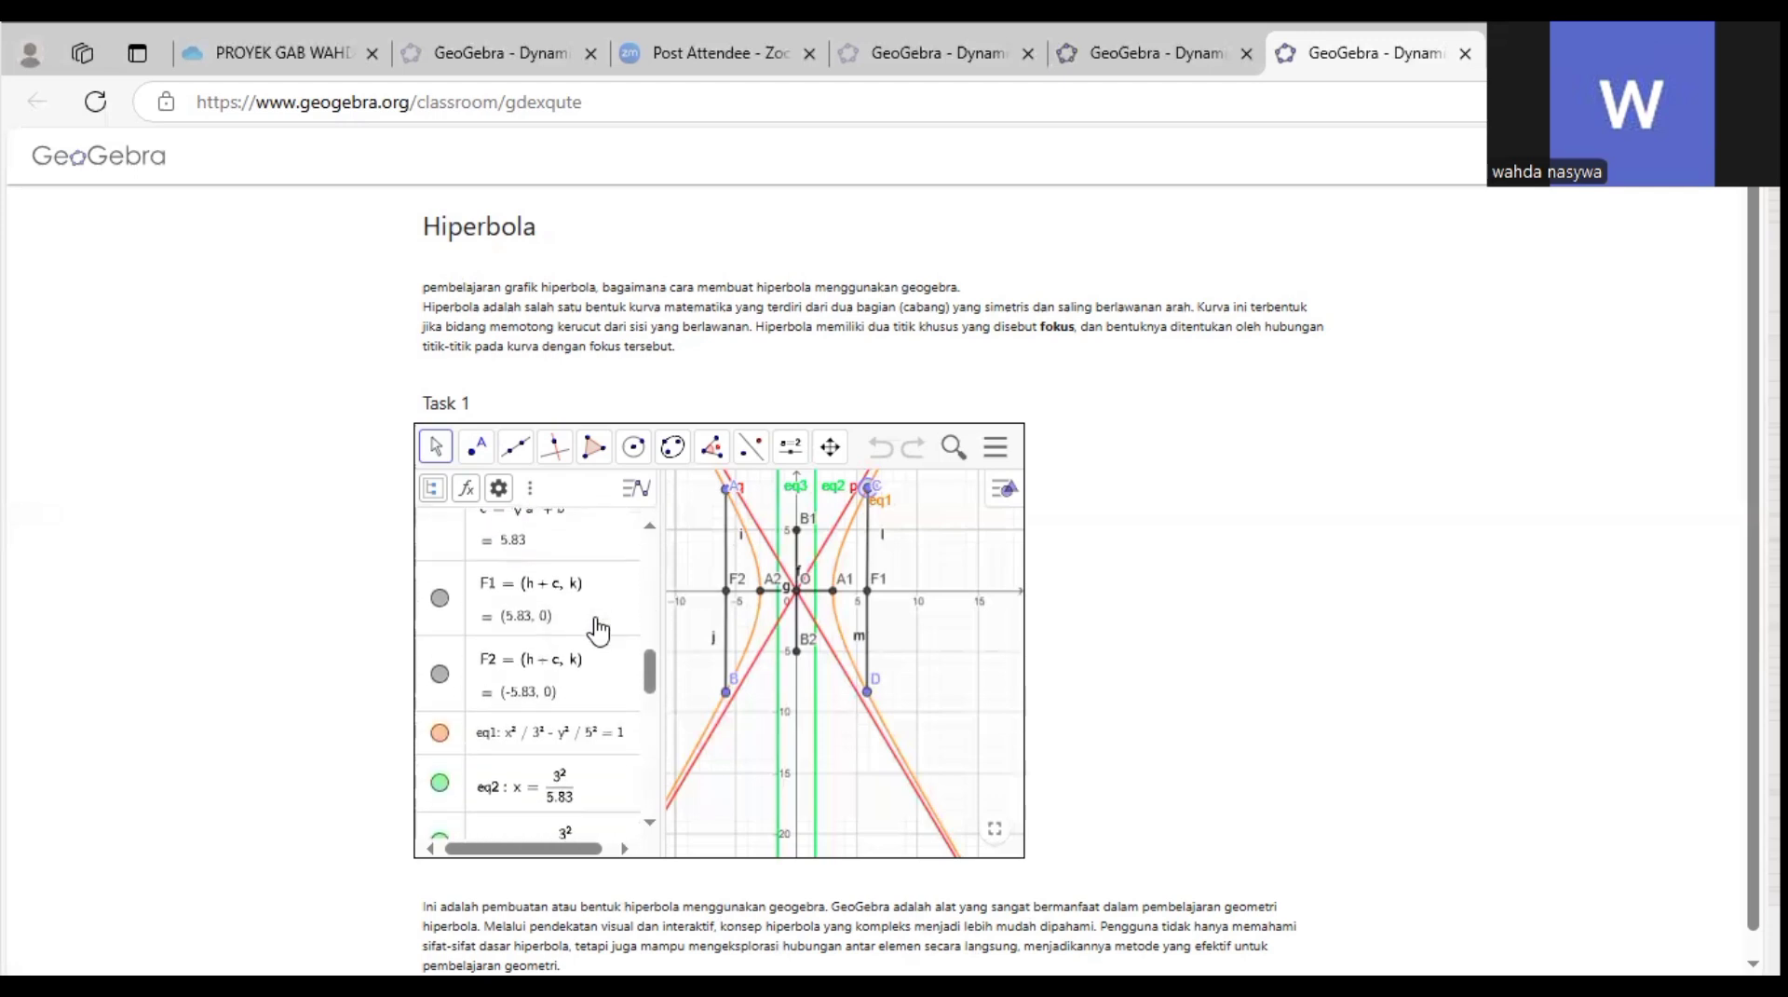
{"action": "scroll", "coordinate": [598, 631], "scroll_direction": "down", "scroll_amount": 6}
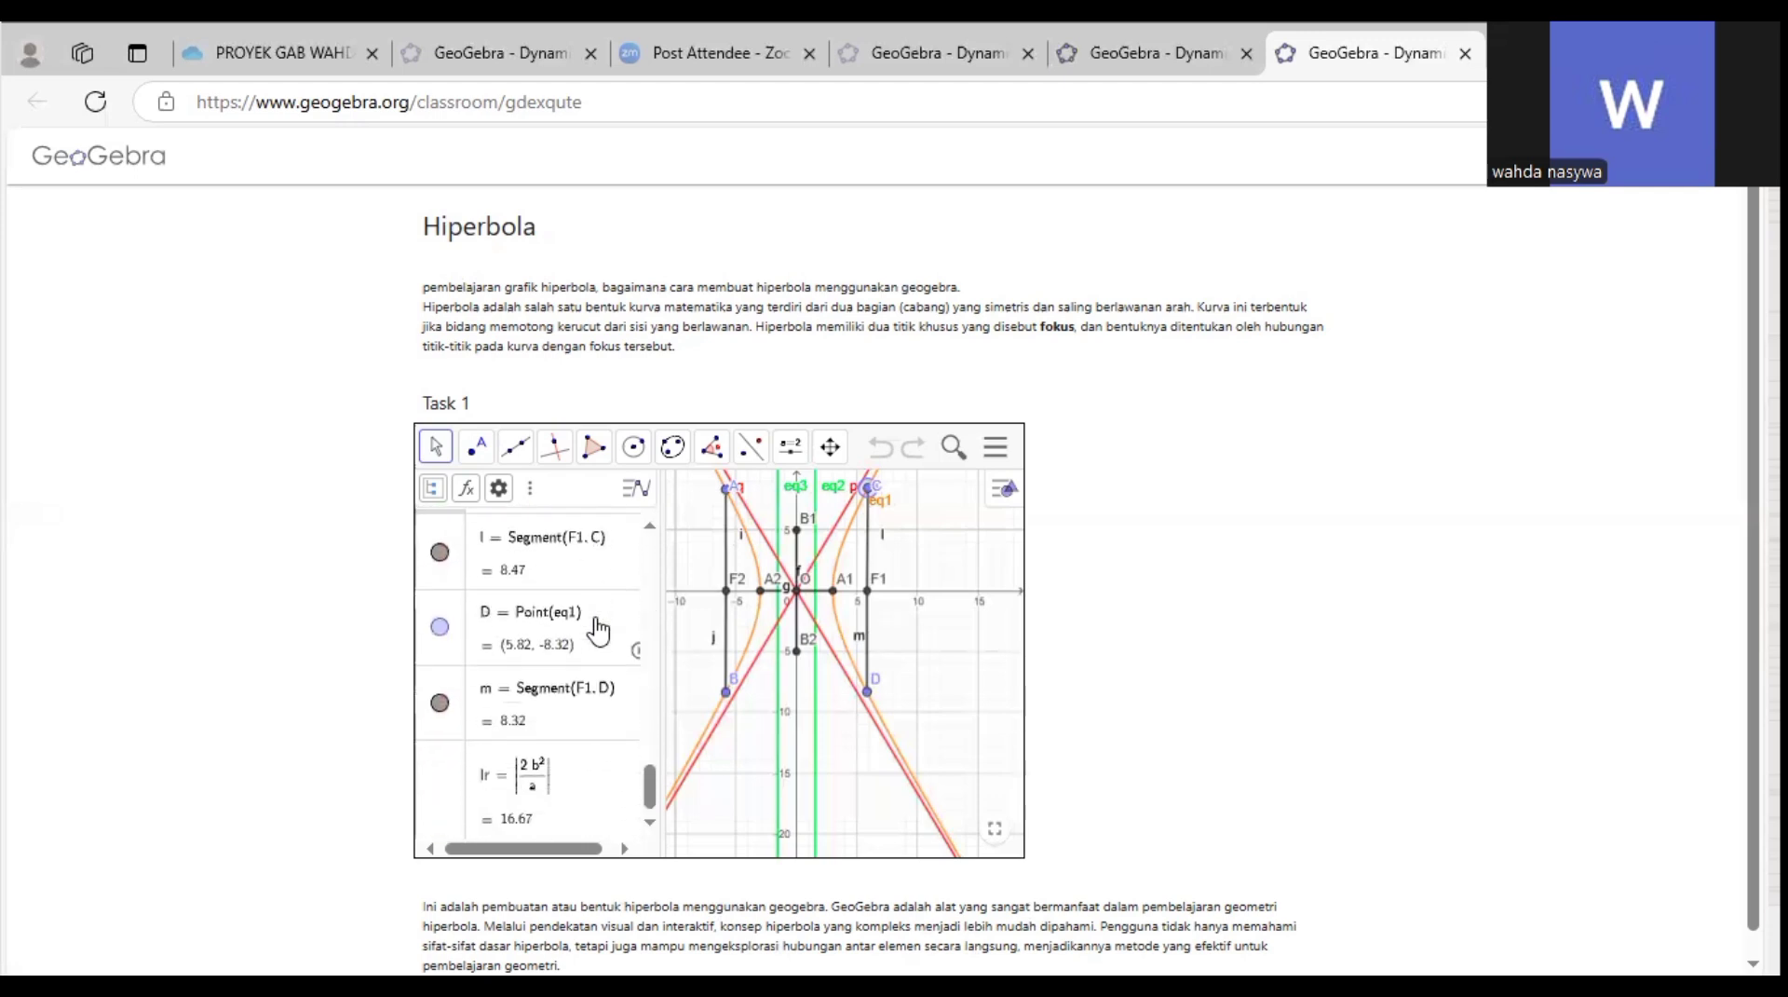
{"action": "scroll", "coordinate": [598, 630], "scroll_direction": "up", "scroll_amount": 18}
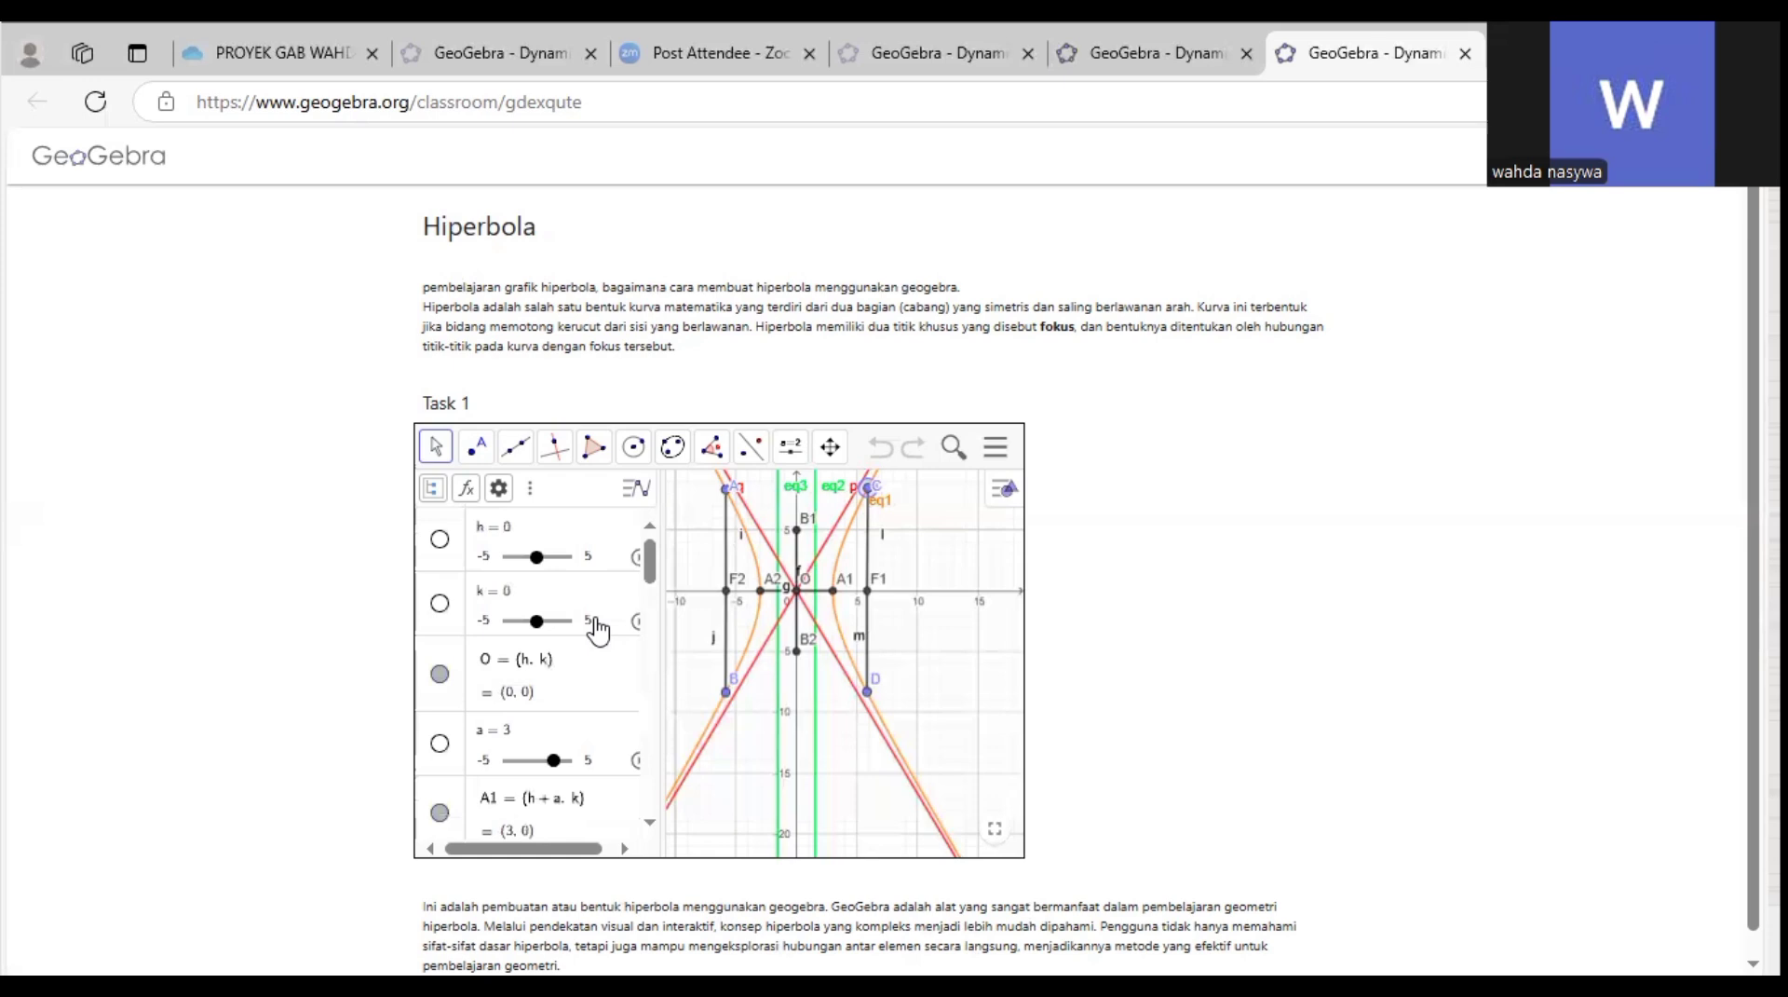